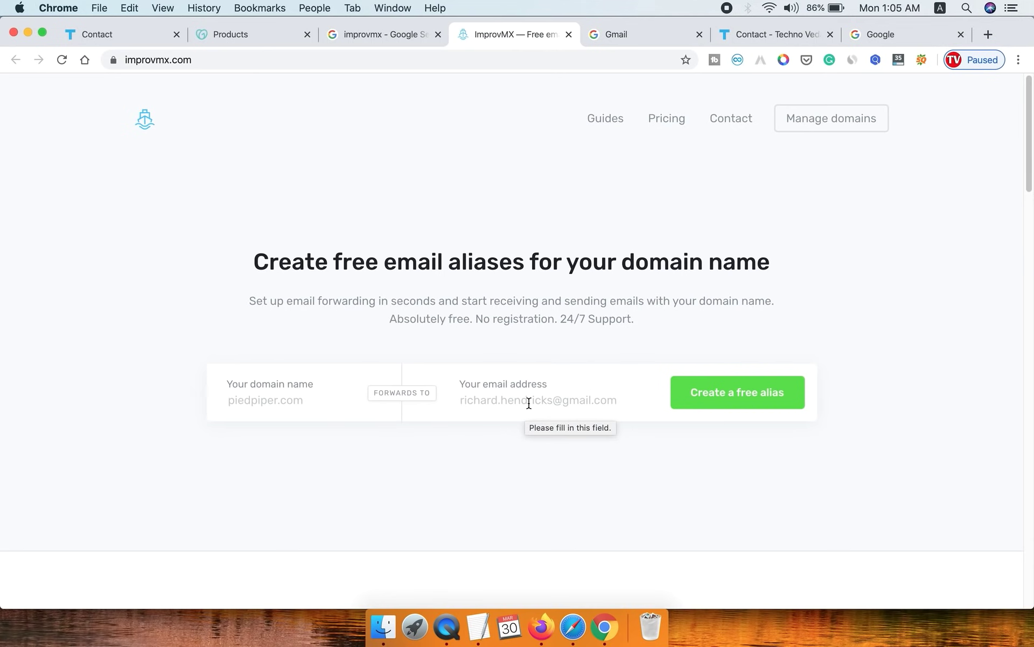
# - Copy the technewsinhindi.in domain from the blog's page address
pyautogui.click(134, 37)
pyautogui.click(327, 65)
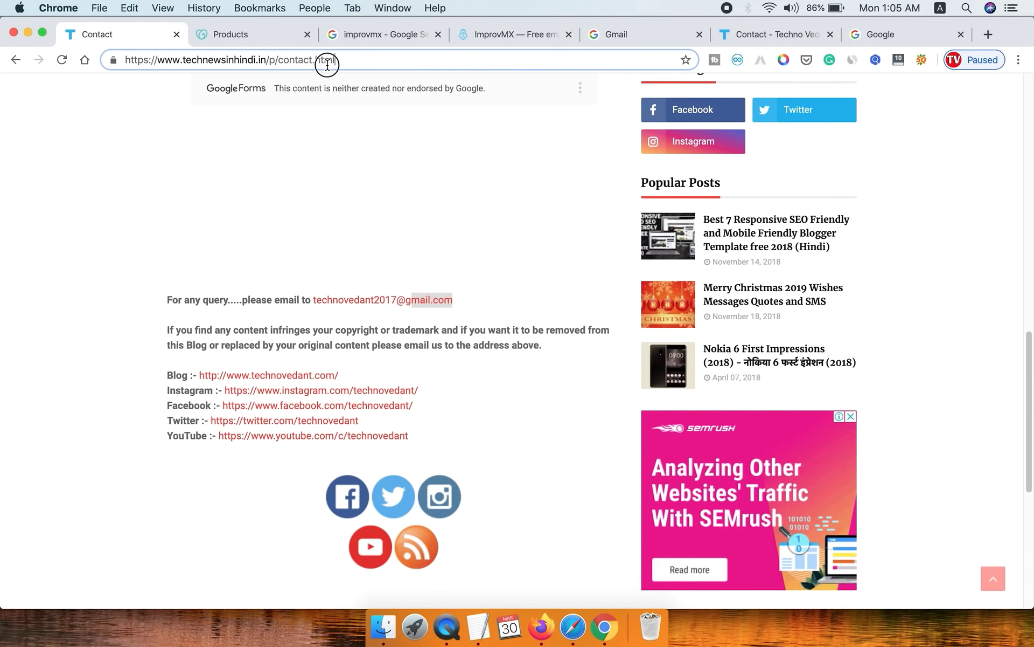
pyautogui.moveTo(183, 60); pyautogui.dragTo(264, 59)
pyautogui.press('super+c')
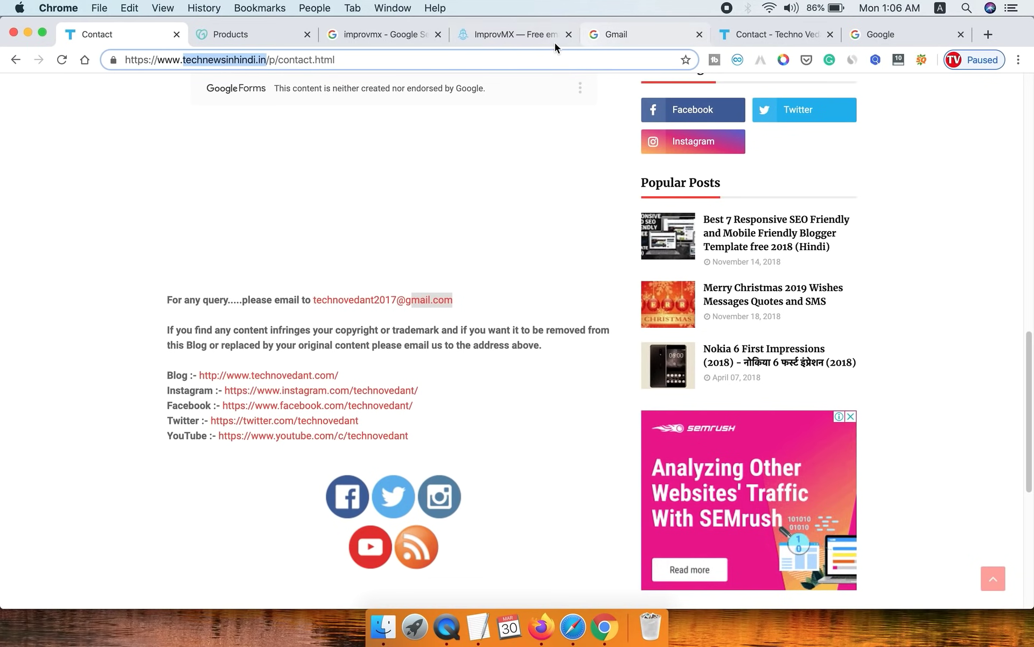
# - Create a free ImprovMX alias for technewsinhindi.in forwarding to the saved Gmail address
pyautogui.click(519, 34)
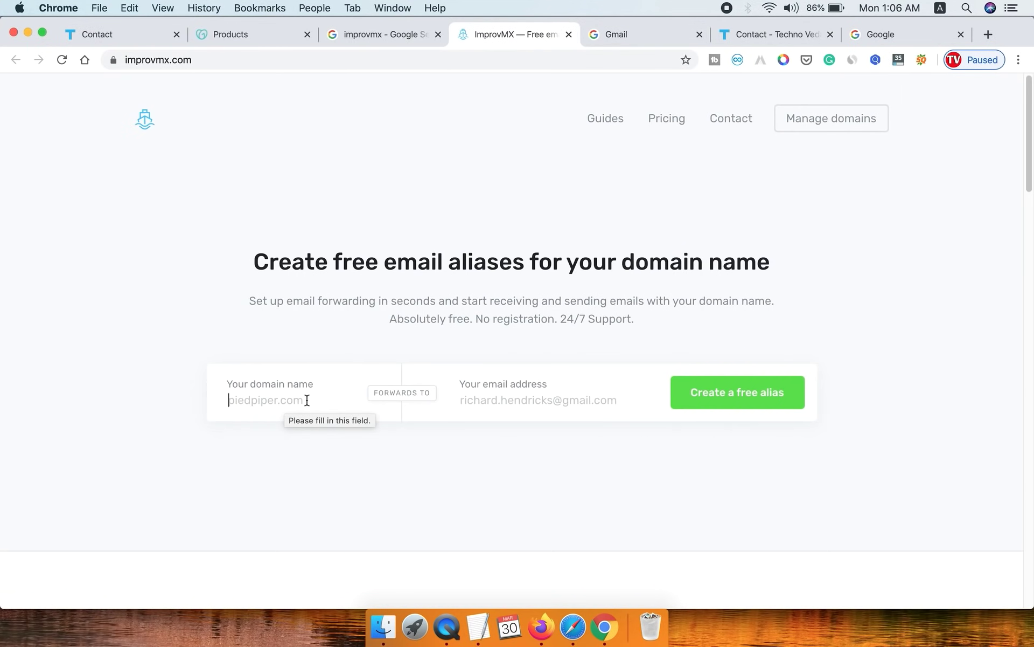
pyautogui.press('super+v')
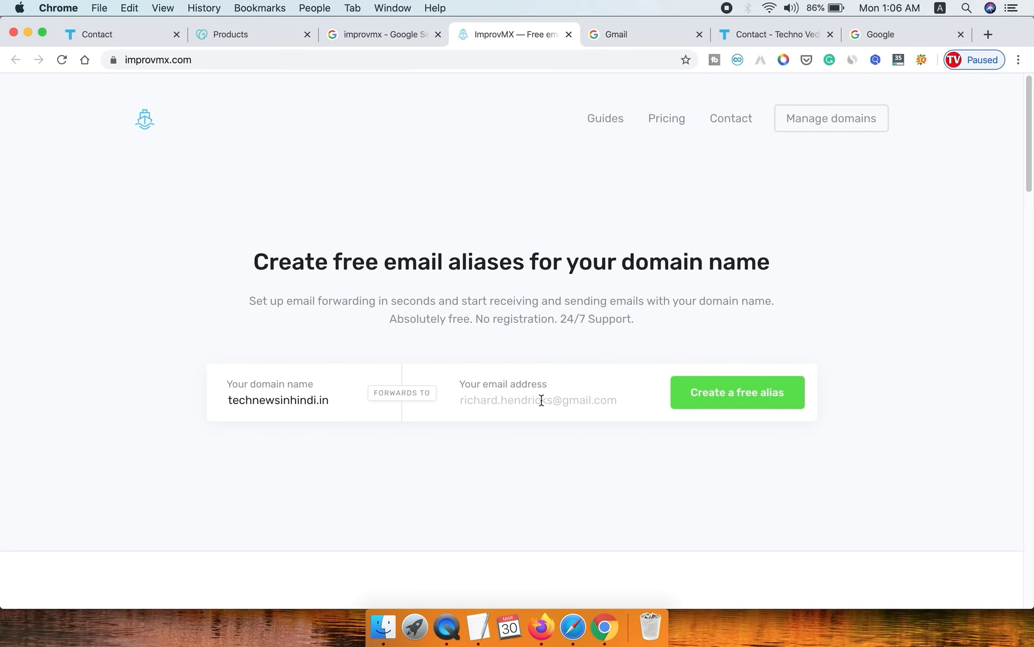
pyautogui.click(514, 400)
pyautogui.press('Down')
pyautogui.press('Return')
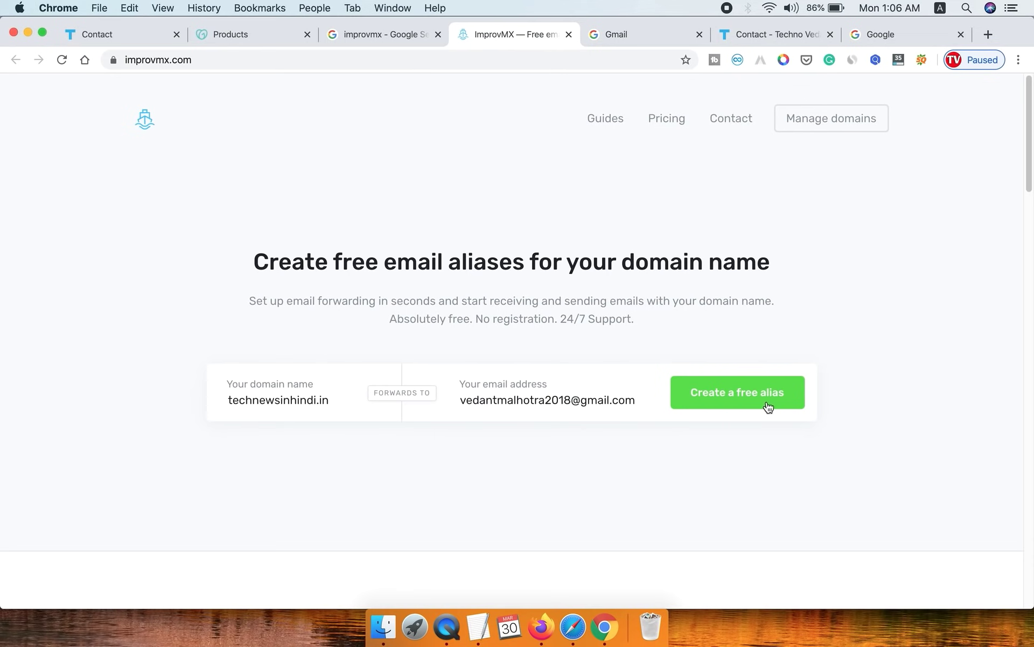
pyautogui.click(747, 400)
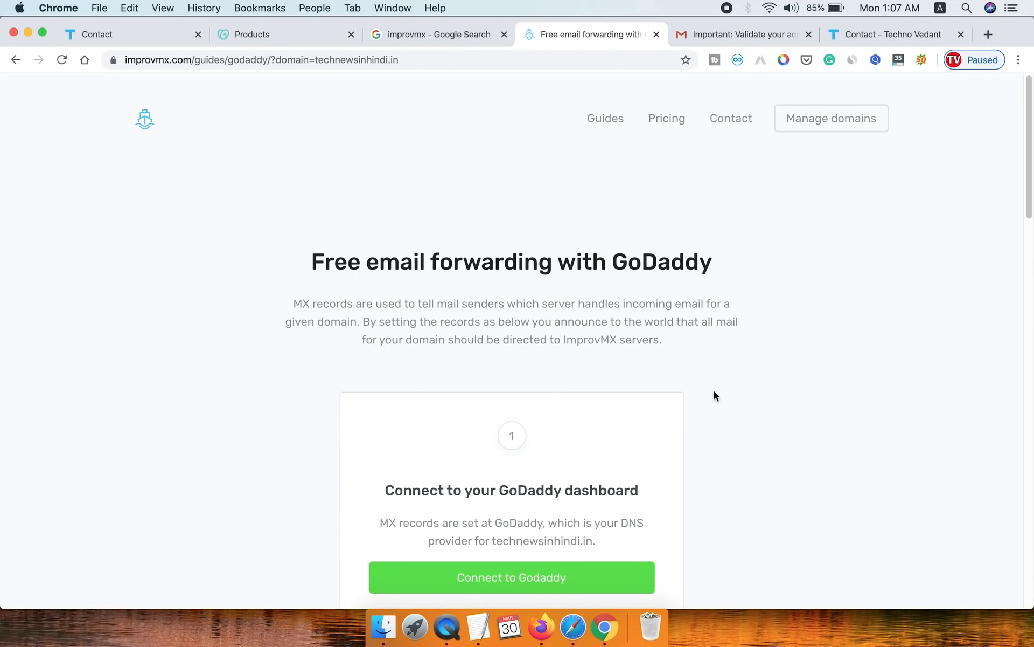
# - Follow the link in the ImprovMX validation email and close the GoDaddy guide page
pyautogui.click(726, 35)
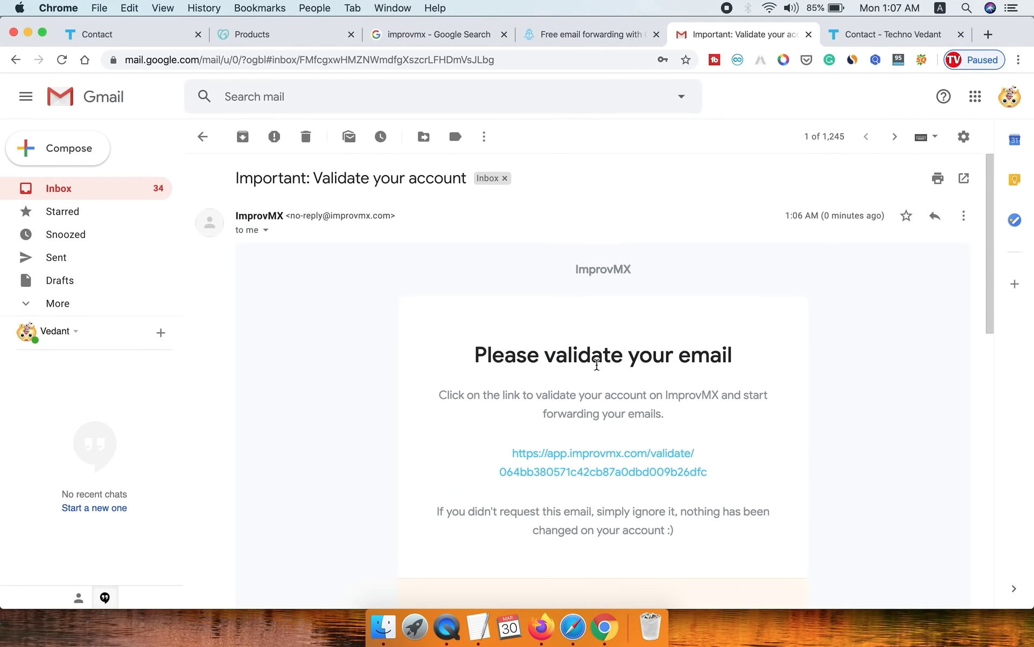
pyautogui.click(619, 470)
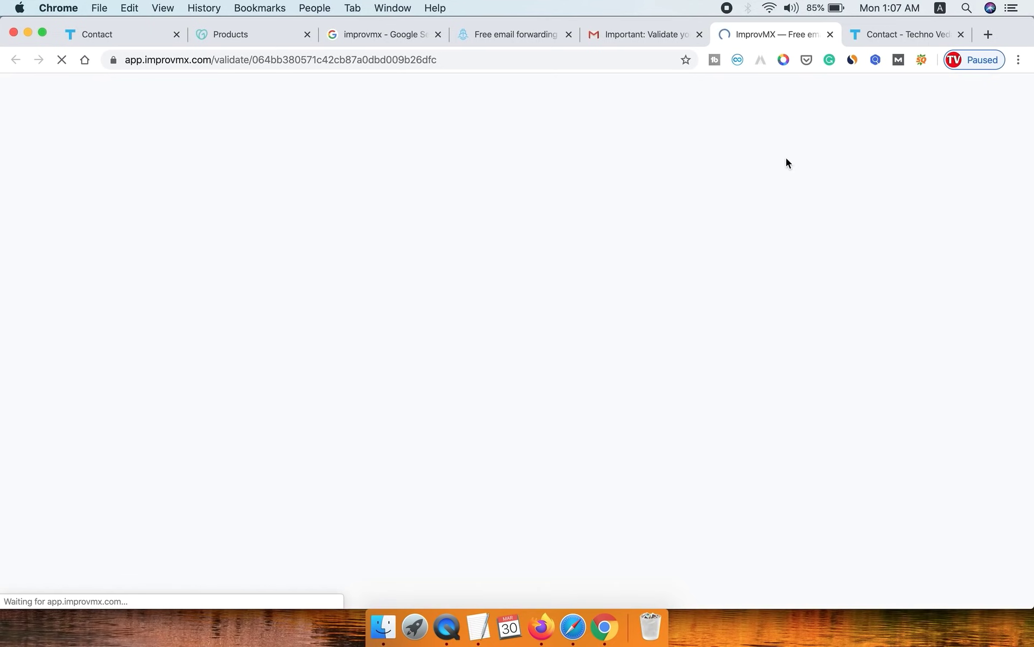
pyautogui.click(501, 34)
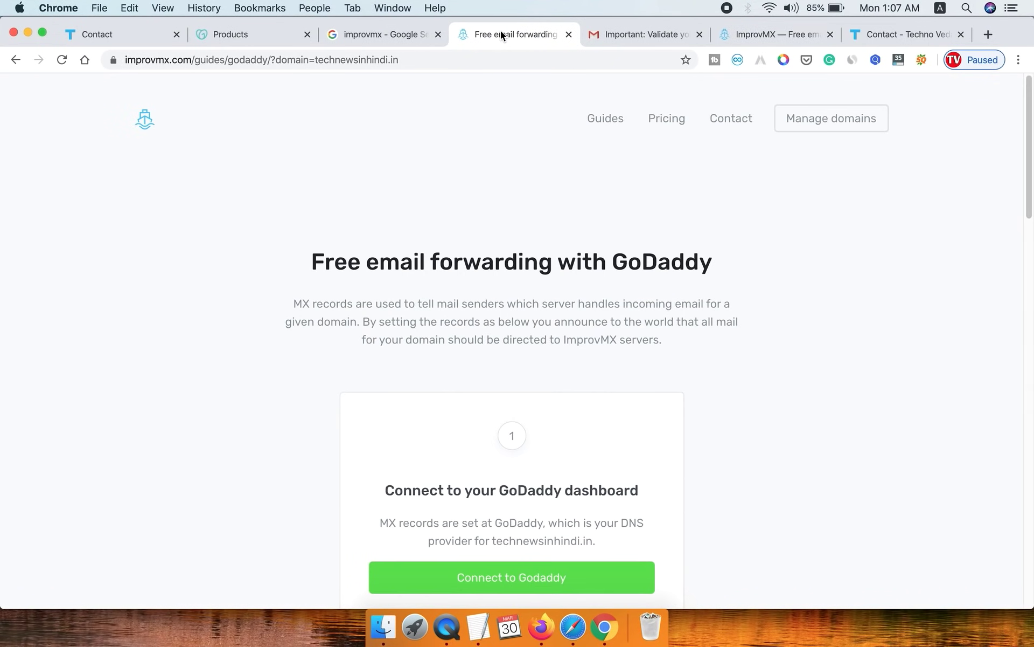
pyautogui.click(569, 34)
pyautogui.click(638, 35)
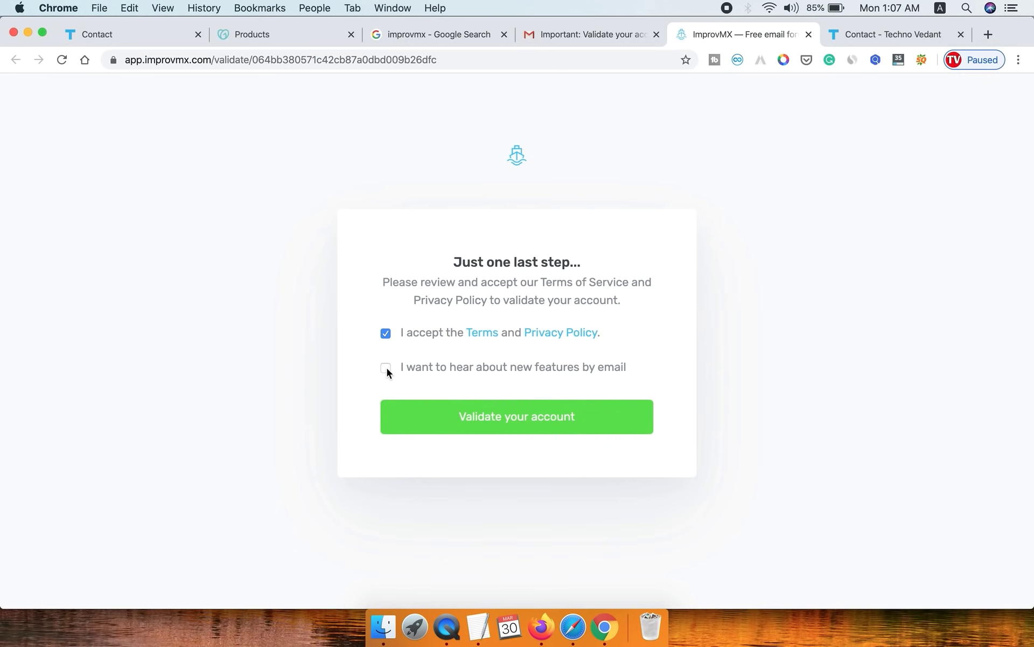
# - Opt in to feature news and validate the ImprovMX account, checking the success message
pyautogui.click(386, 368)
pyautogui.click(539, 419)
pyautogui.moveTo(15, 94)
pyautogui.mouseDown()
pyautogui.moveTo(243, 92)
pyautogui.moveTo(216, 96)
pyautogui.mouseUp()
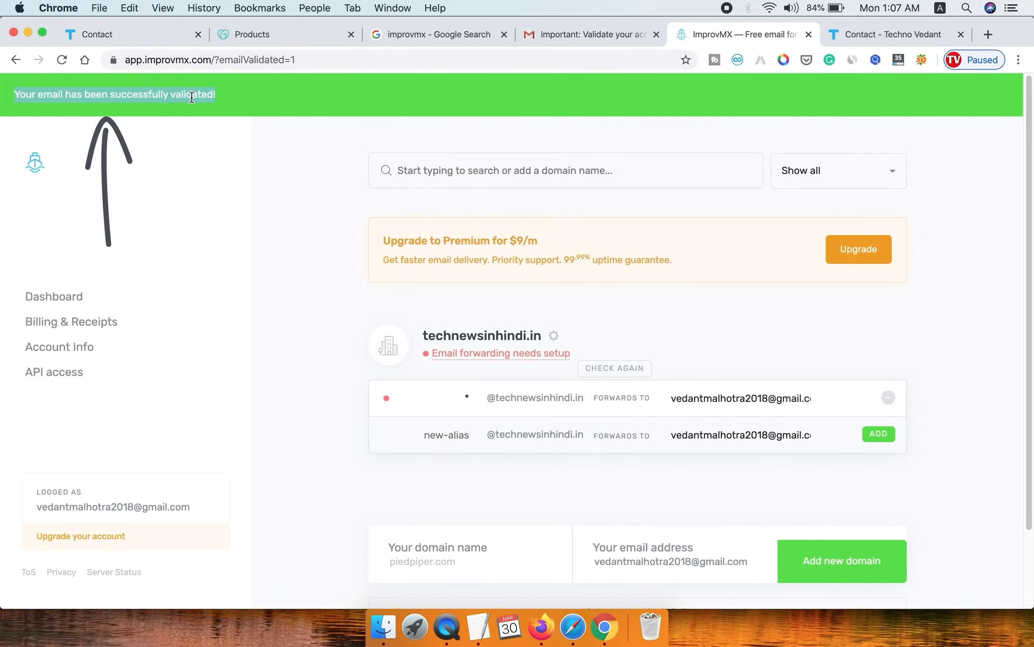
pyautogui.click(307, 370)
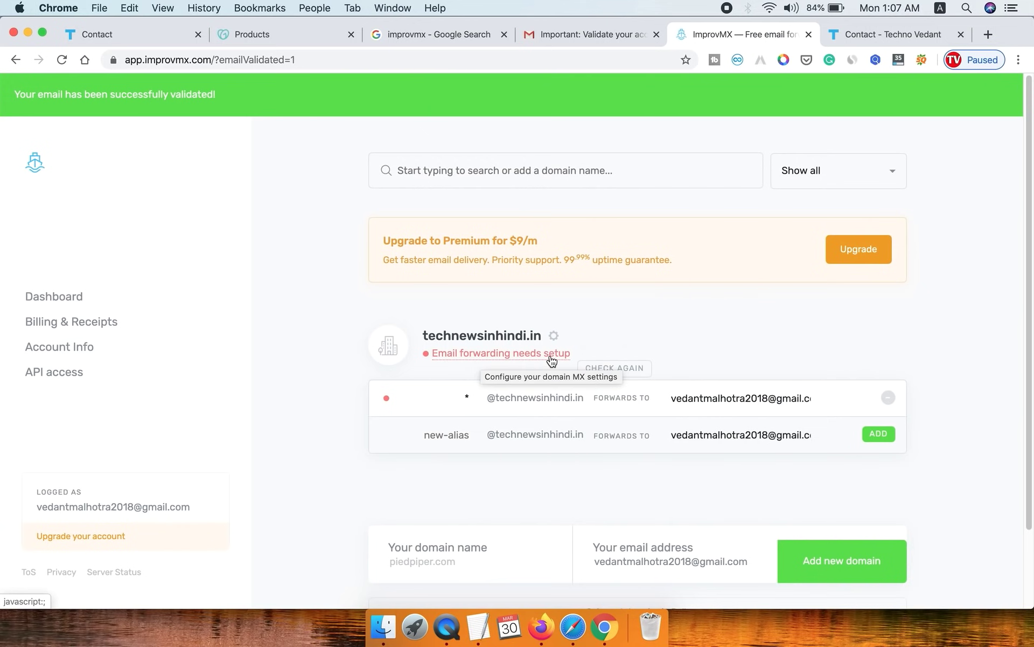
# - Copy mx1.improvmx.com from technewsinhindi.in's DNS settings and go to GoDaddy's products list
pyautogui.click(512, 354)
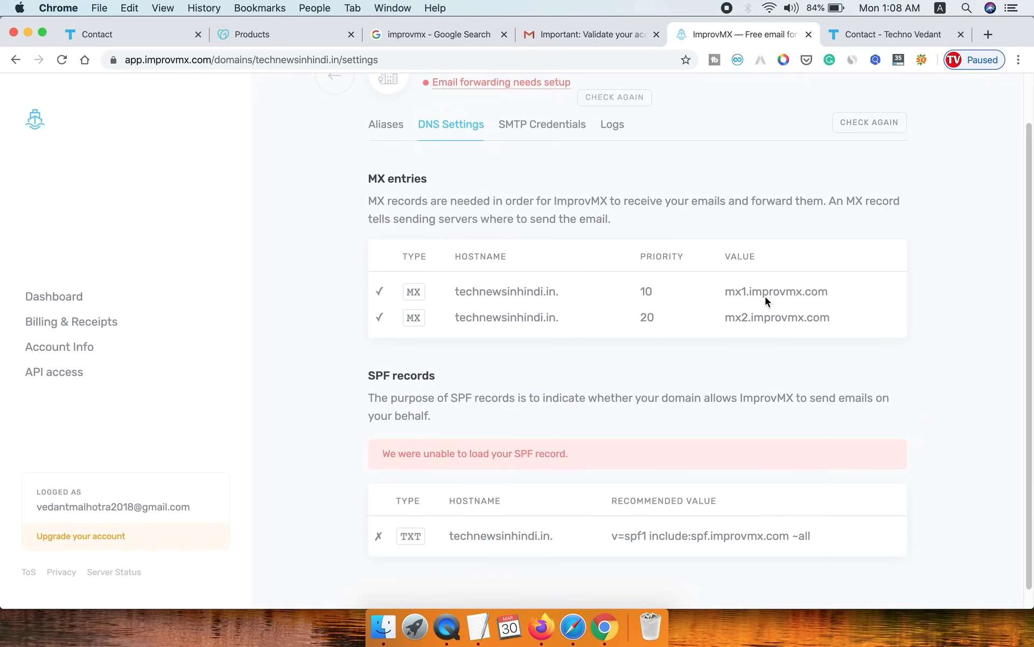
pyautogui.moveTo(722, 291); pyautogui.dragTo(847, 294)
pyautogui.rightClick(848, 294)
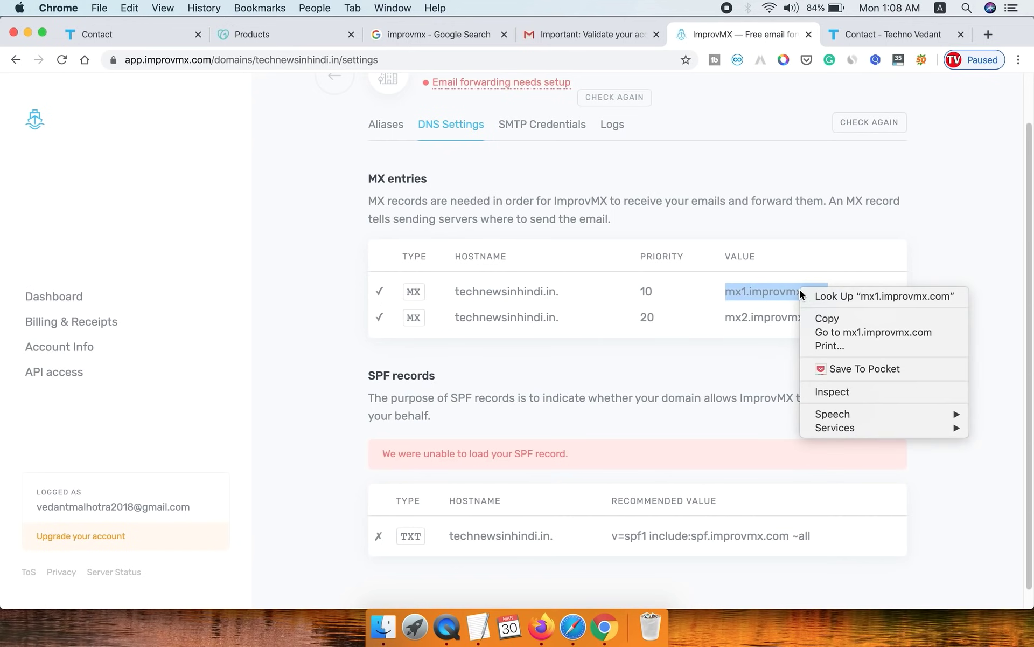
pyautogui.click(848, 316)
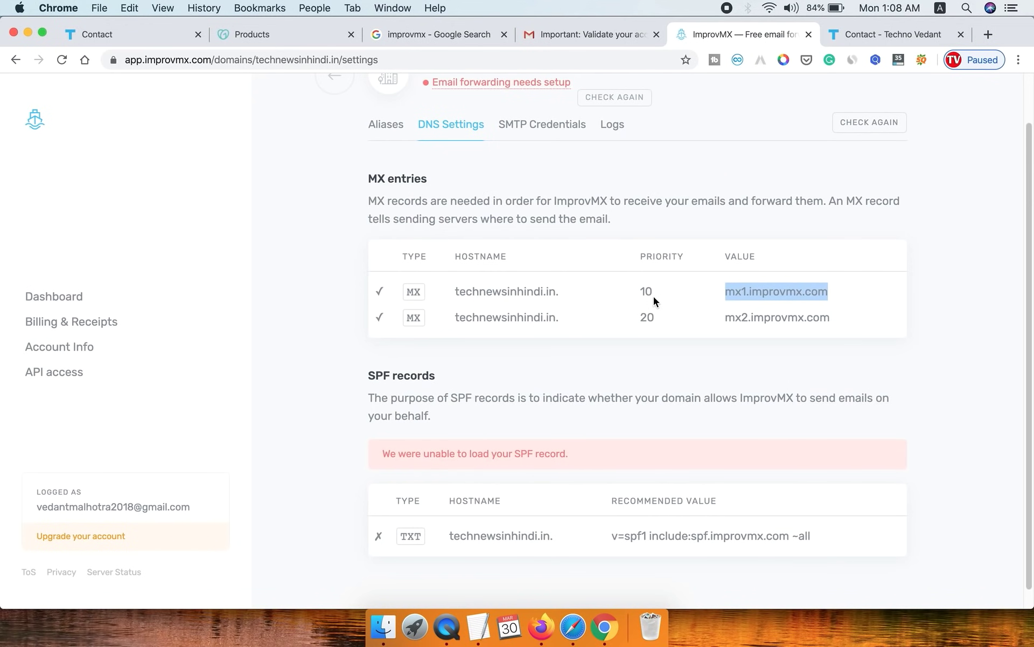
pyautogui.click(289, 36)
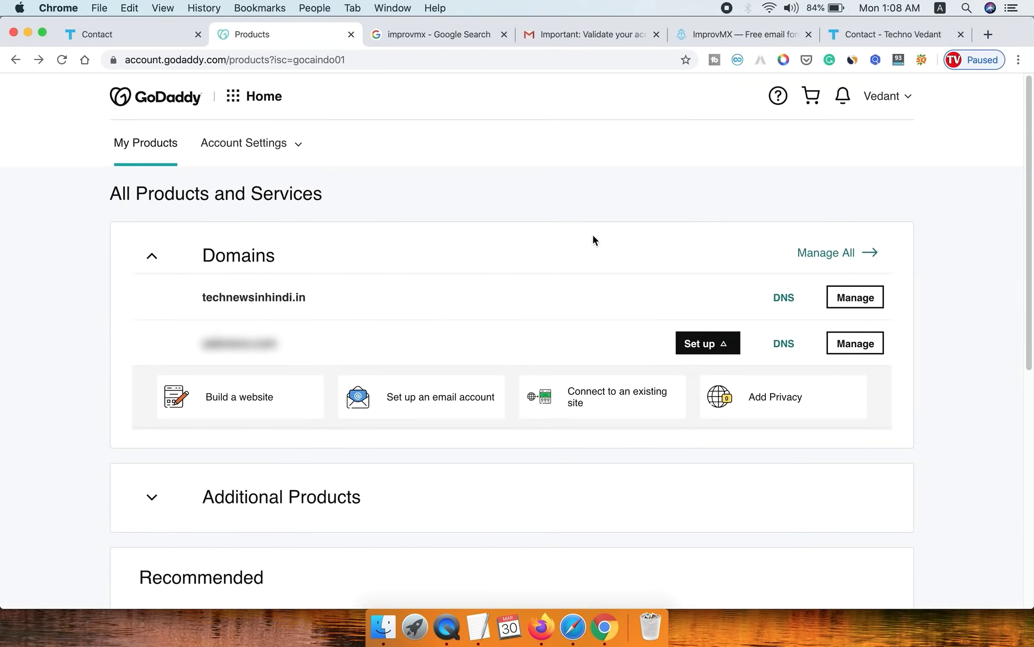
# - Add a GoDaddy MX record: host @, points to mx1.improvmx.com, priority 10
pyautogui.click(784, 300)
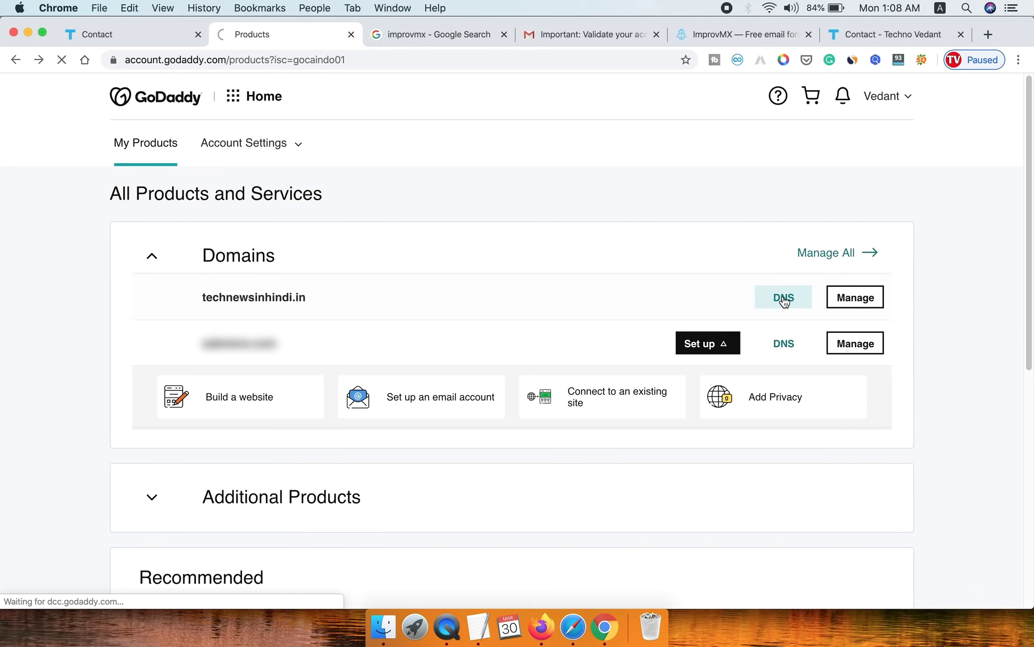
pyautogui.scroll(-5, 927, 334)
pyautogui.scroll(-1, 884, 350)
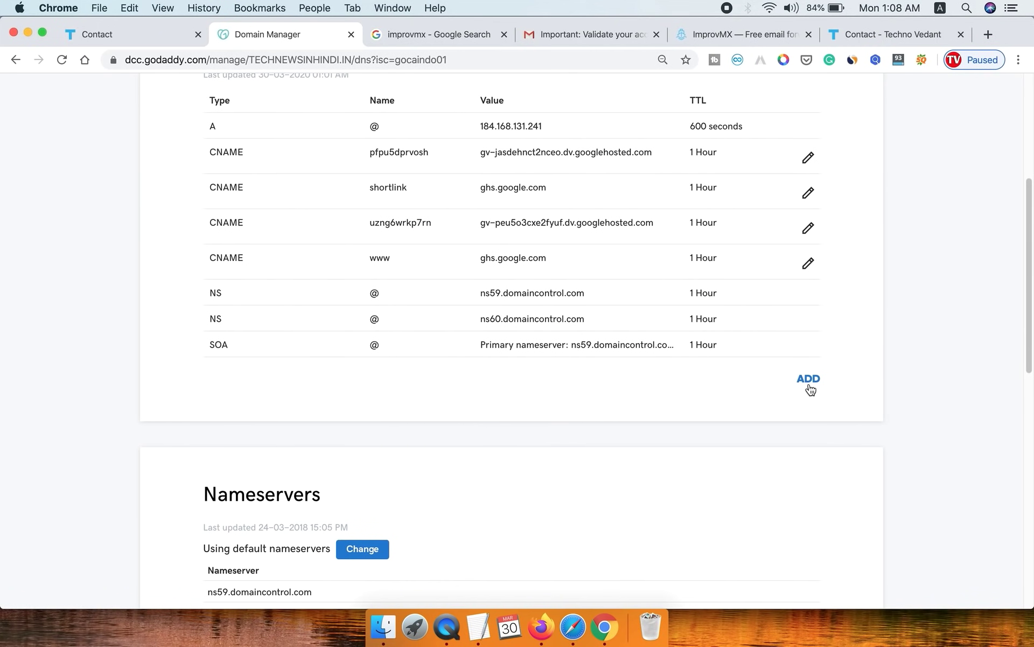
pyautogui.click(817, 378)
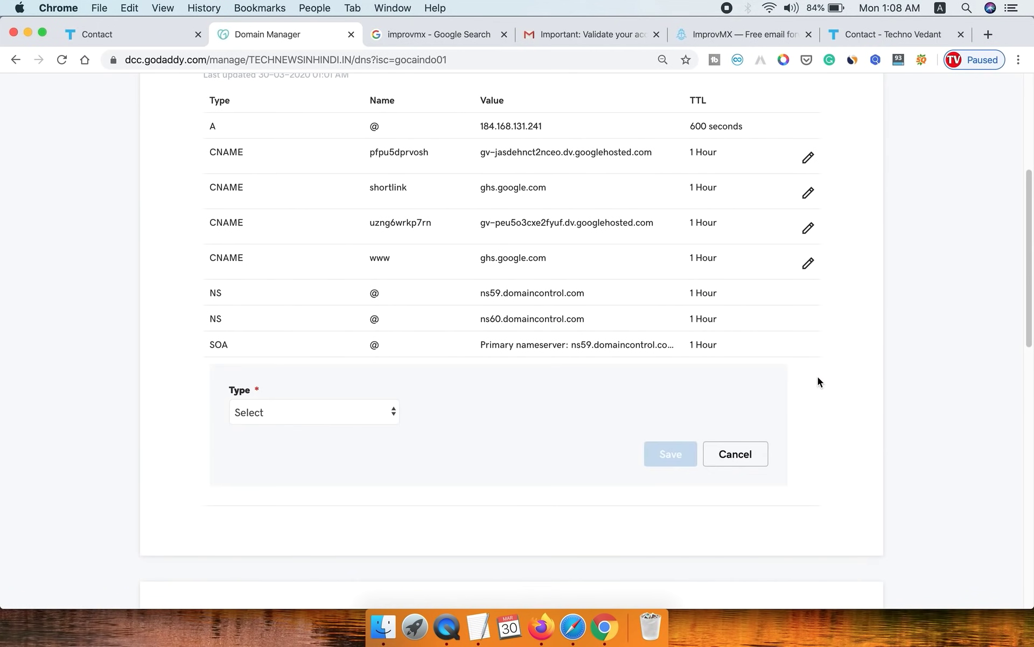
pyautogui.click(309, 413)
pyautogui.click(244, 466)
pyautogui.click(517, 412)
pyautogui.click(449, 497)
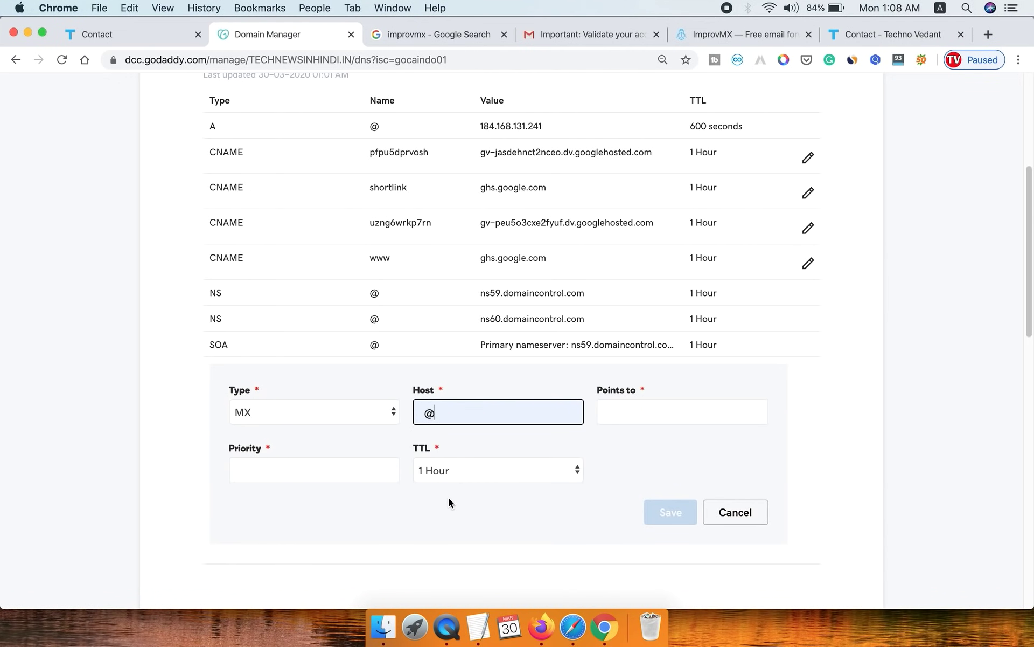
pyautogui.click(636, 413)
pyautogui.press('super+v')
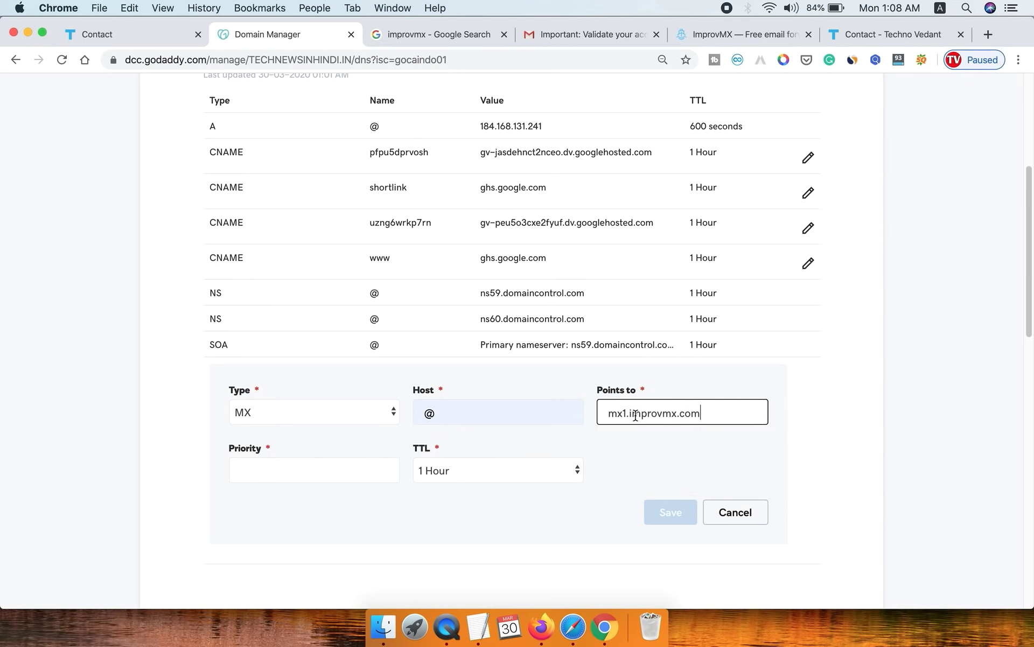
pyautogui.click(296, 474)
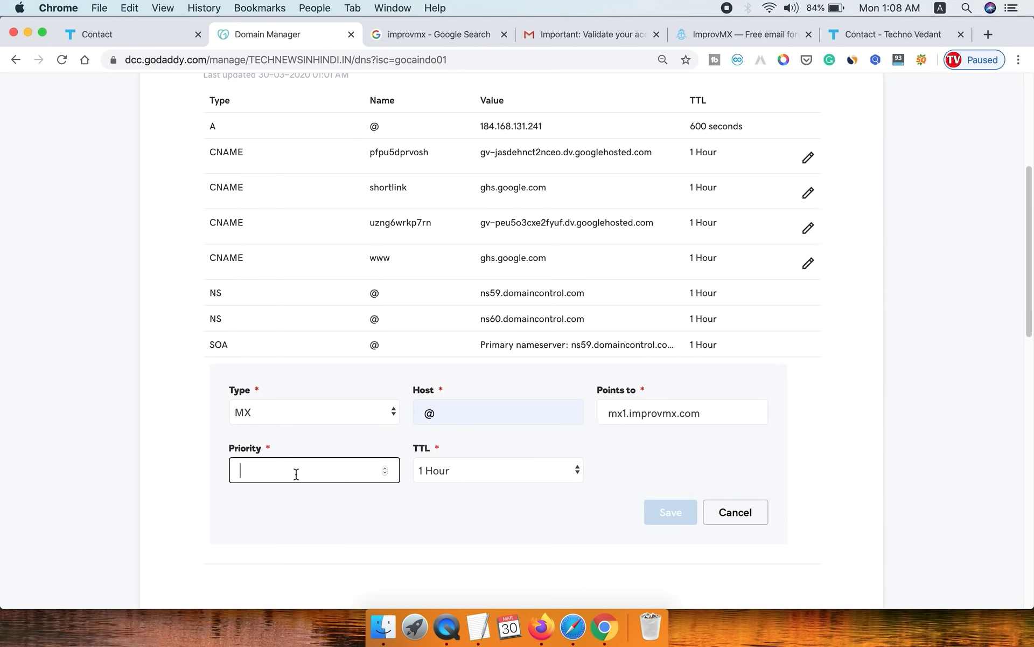
pyautogui.write('10')
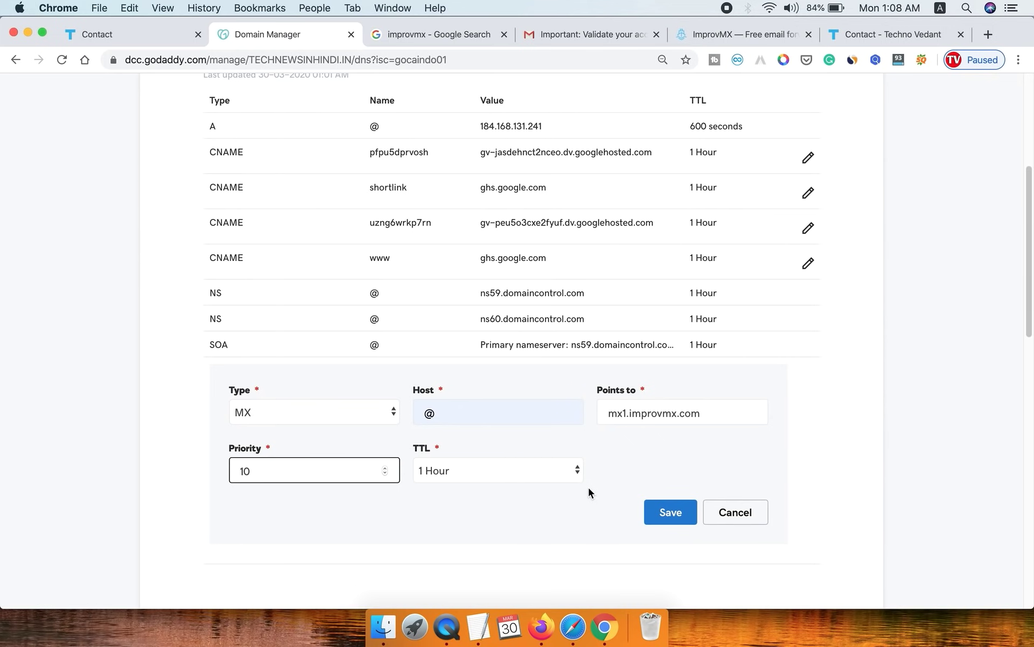
pyautogui.click(675, 525)
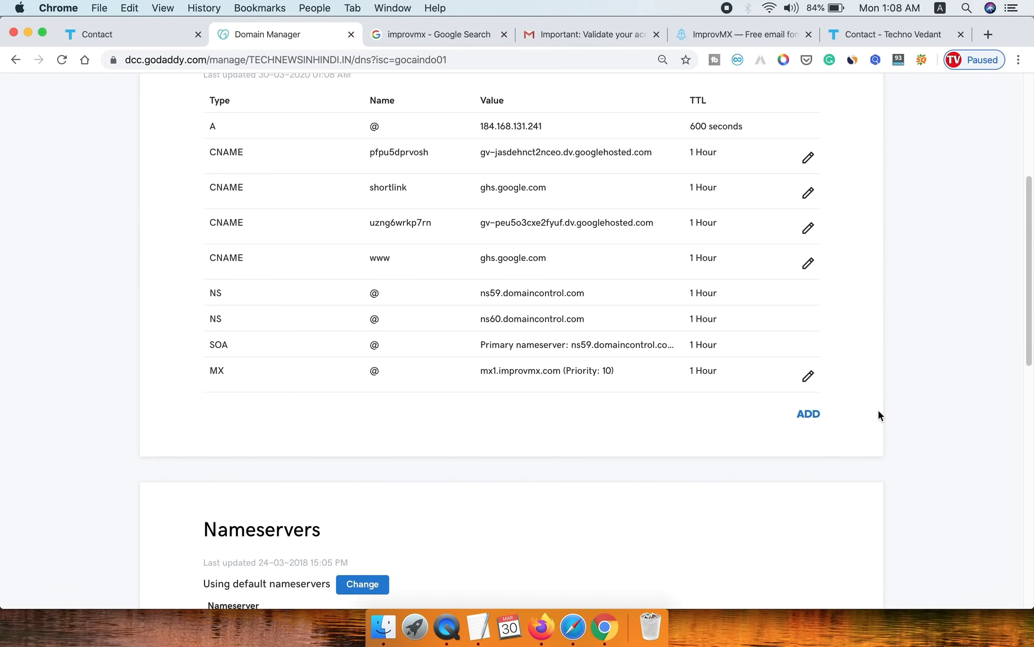
# - Start a second MX record with priority 20 and host @
pyautogui.click(810, 414)
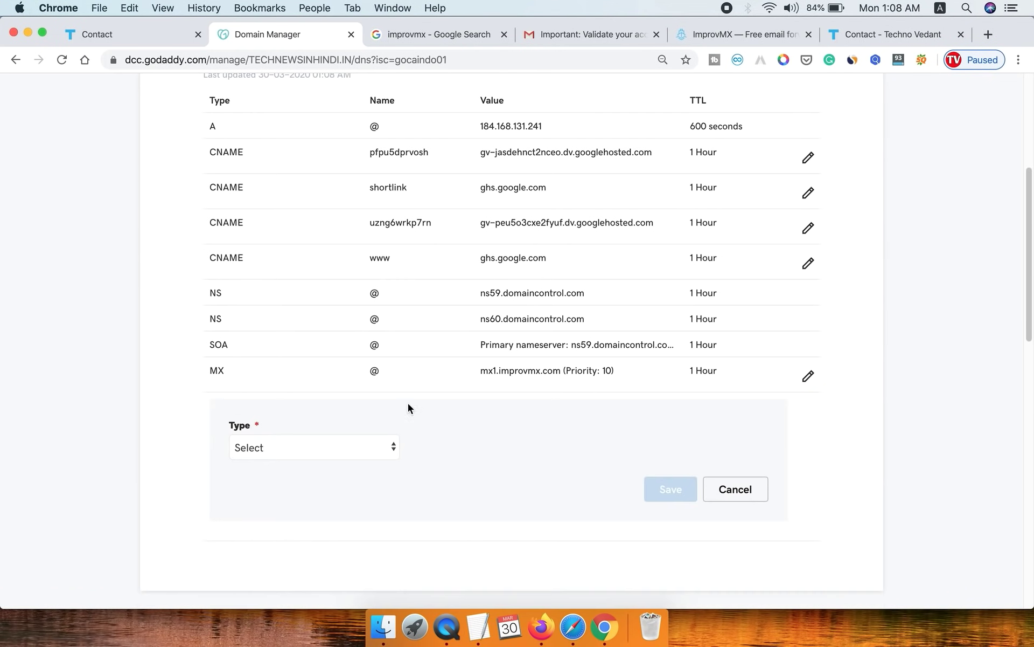
pyautogui.click(278, 448)
pyautogui.click(254, 501)
pyautogui.click(280, 503)
pyautogui.write('20')
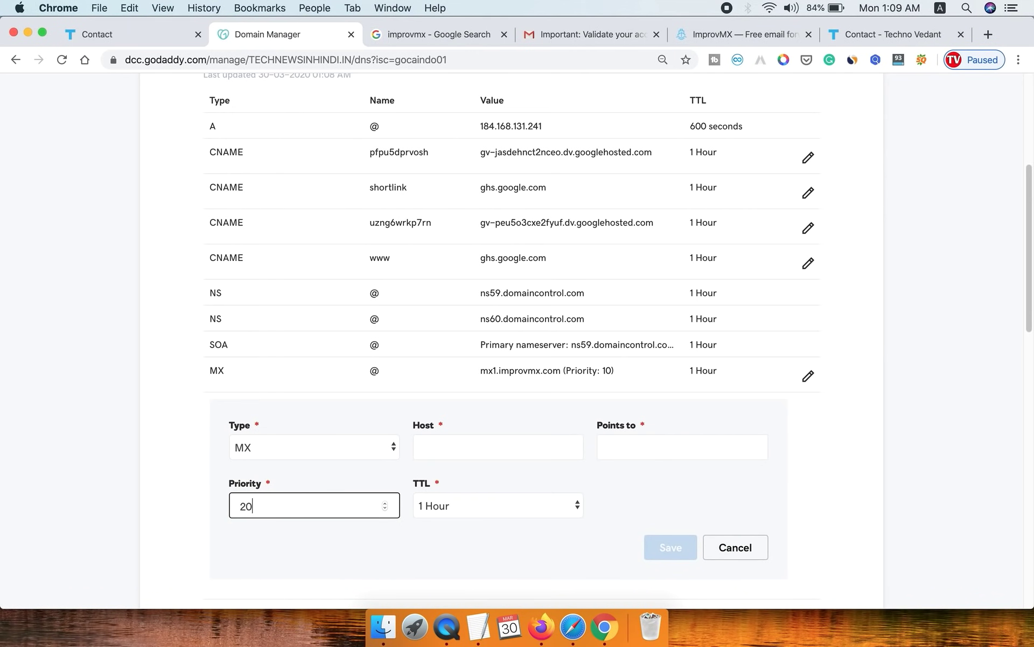
pyautogui.click(443, 448)
pyautogui.click(448, 506)
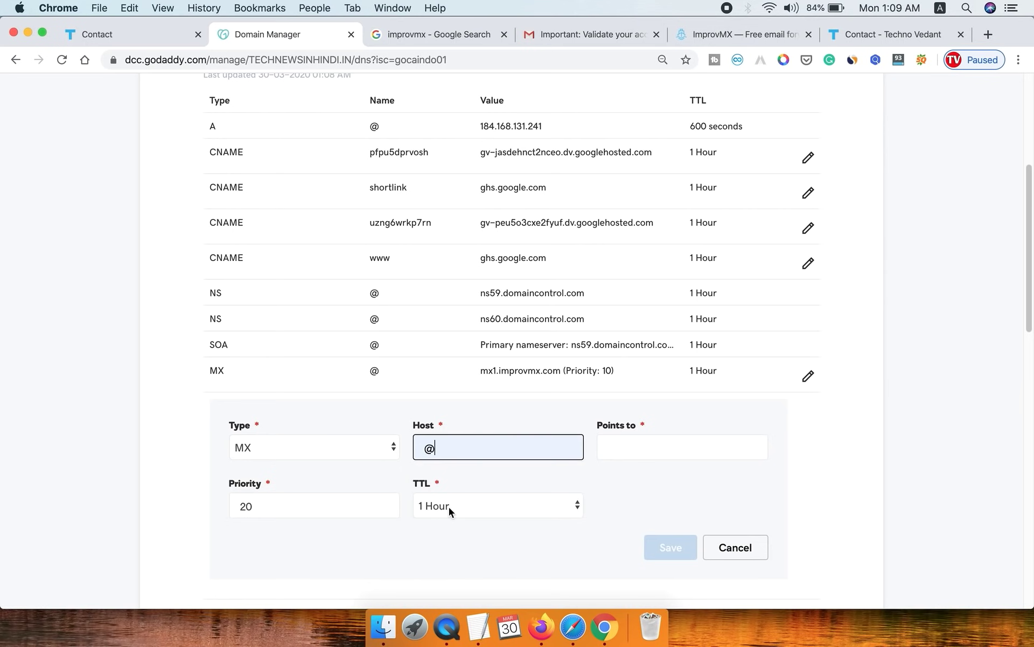
# - Point the record to mx2.improvmx.com, copied from ImprovMX, and save it
pyautogui.click(729, 34)
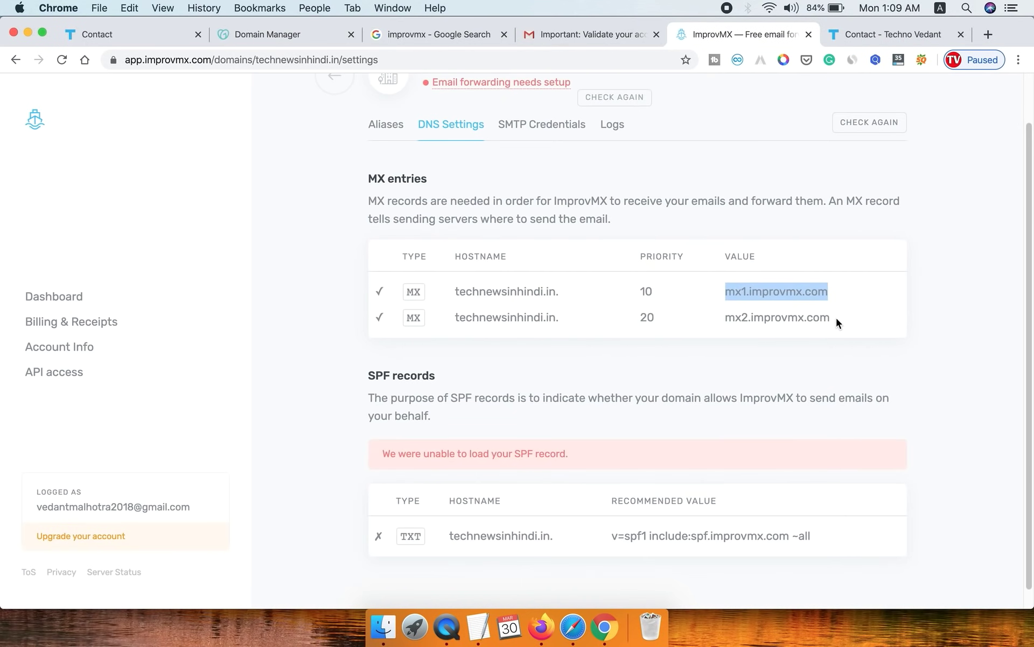
pyautogui.moveTo(836, 323); pyautogui.dragTo(718, 324)
pyautogui.press('cmd+c')
pyautogui.click(310, 39)
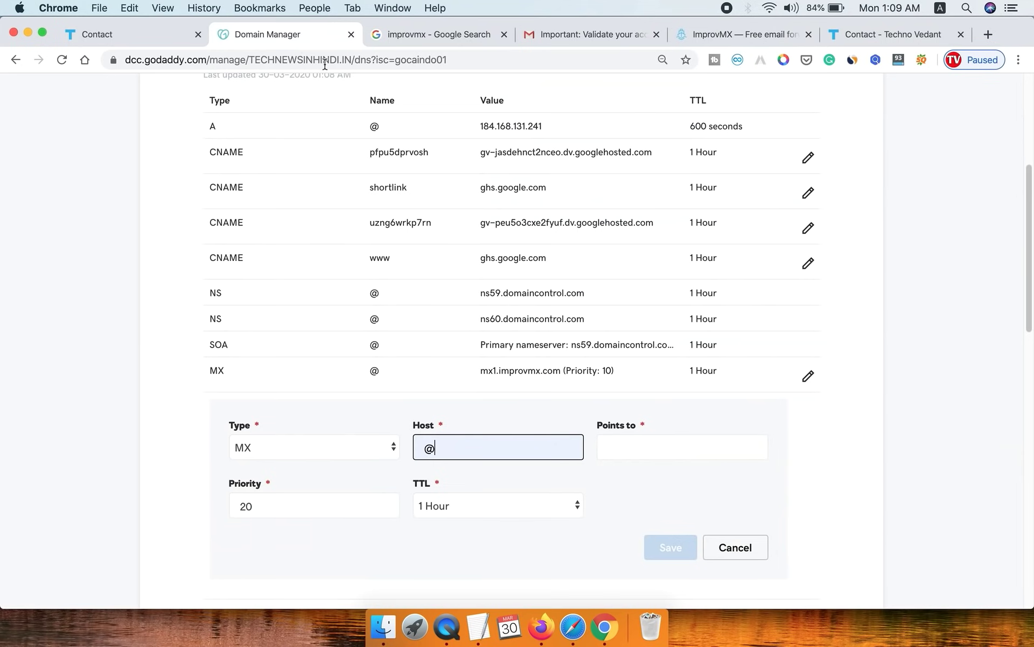
pyautogui.click(641, 448)
pyautogui.press('cmd+v')
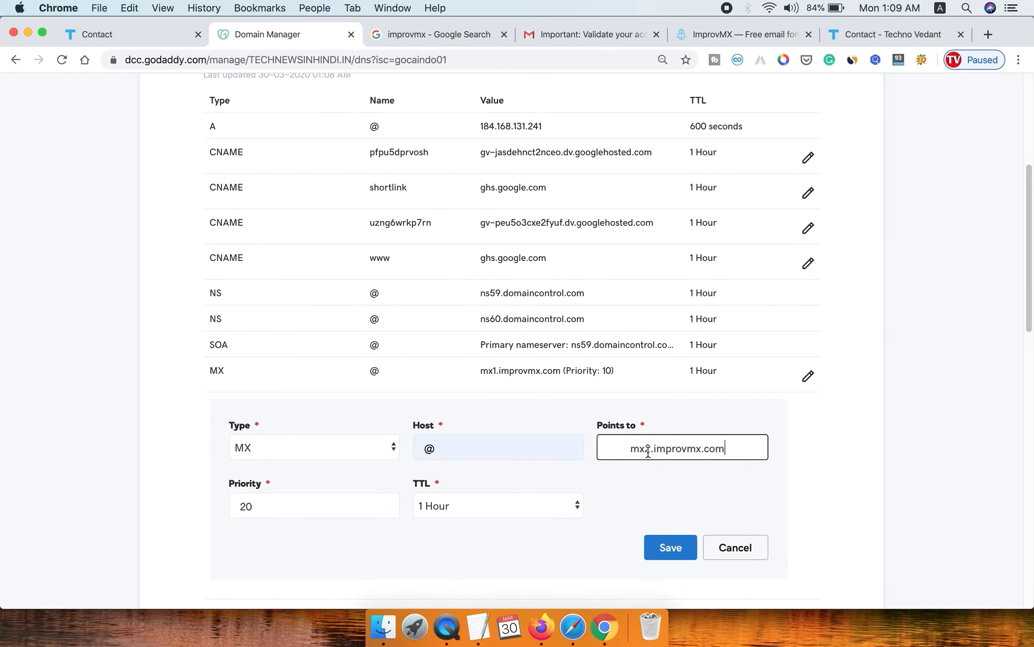
pyautogui.click(666, 548)
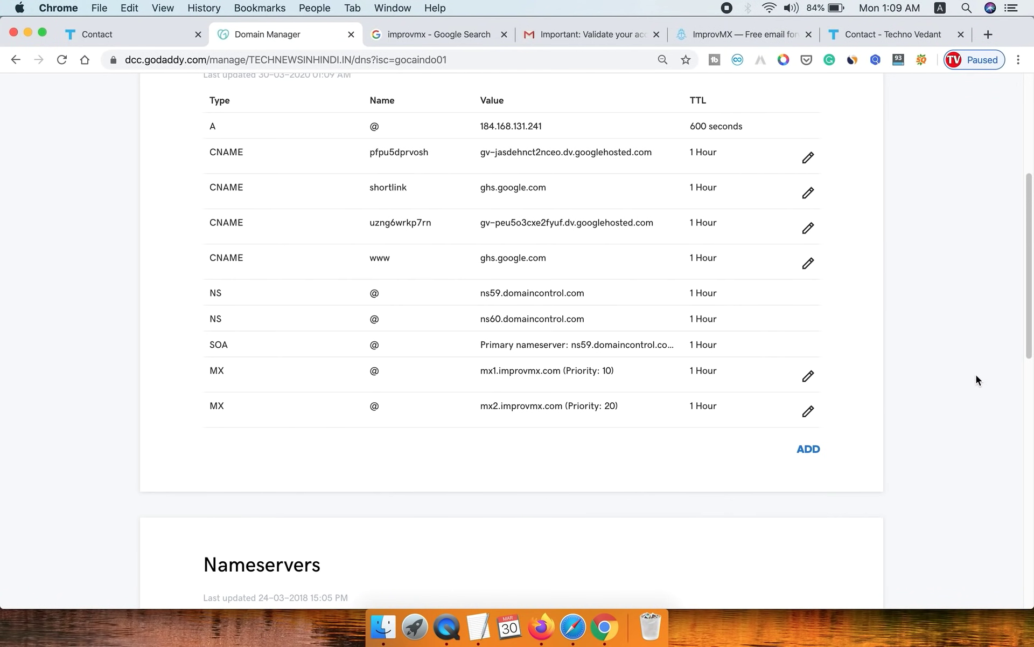
pyautogui.click(808, 449)
pyautogui.click(338, 483)
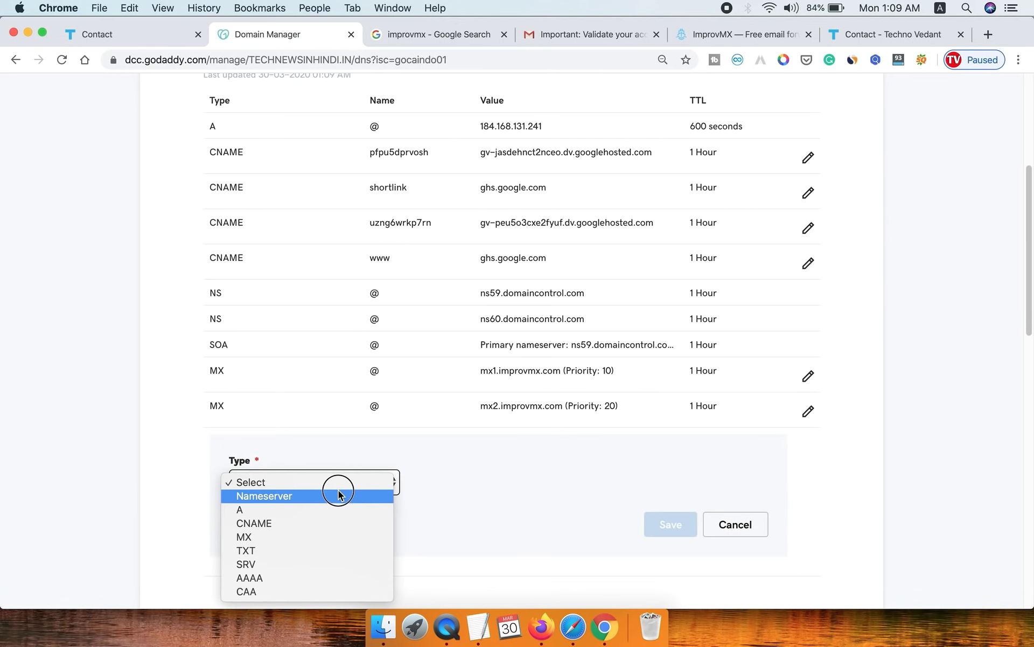
# - Set the new record's type to TXT with host @
pyautogui.click(279, 548)
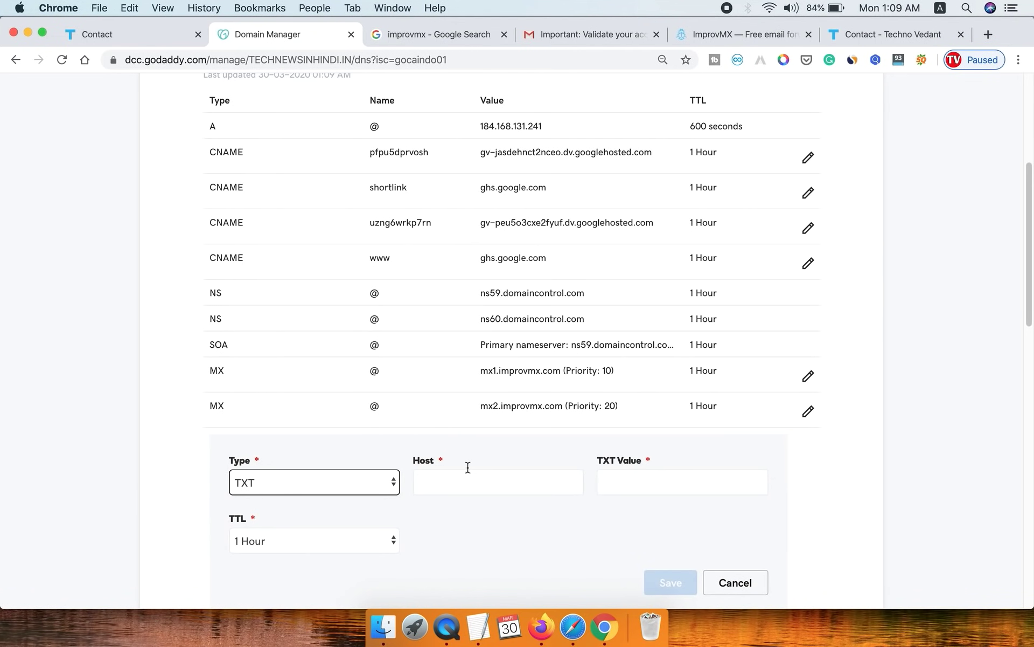
pyautogui.click(434, 483)
pyautogui.click(432, 540)
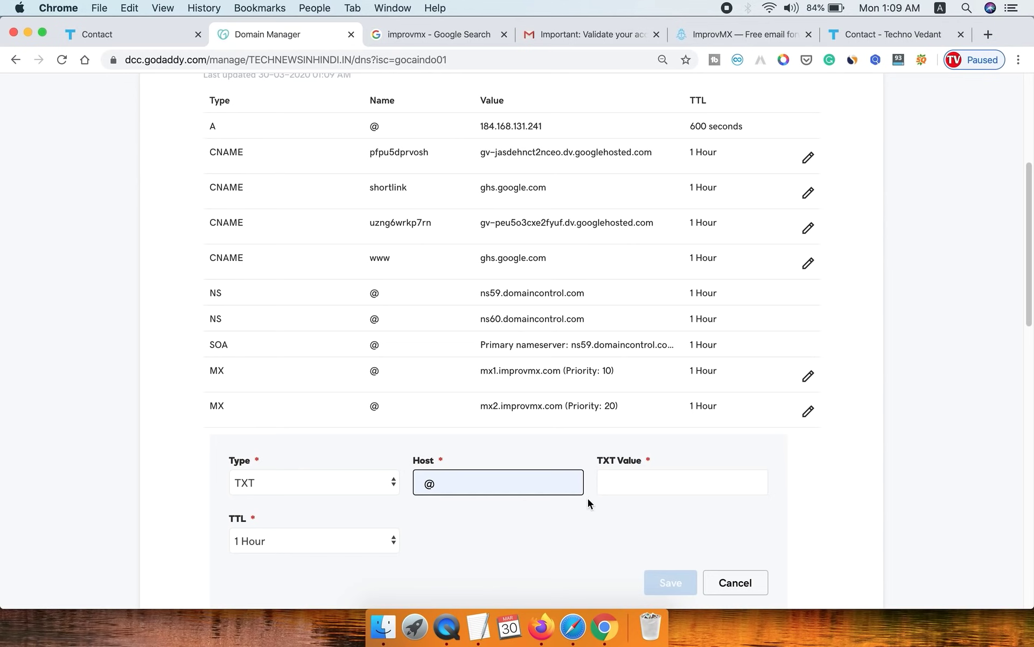
# - Fill in the SPF value v=spf1 include:spf.improvmx.com ~all from ImprovMX, save, and reload
pyautogui.click(747, 34)
pyautogui.moveTo(819, 536); pyautogui.dragTo(638, 535)
pyautogui.rightClick(639, 535)
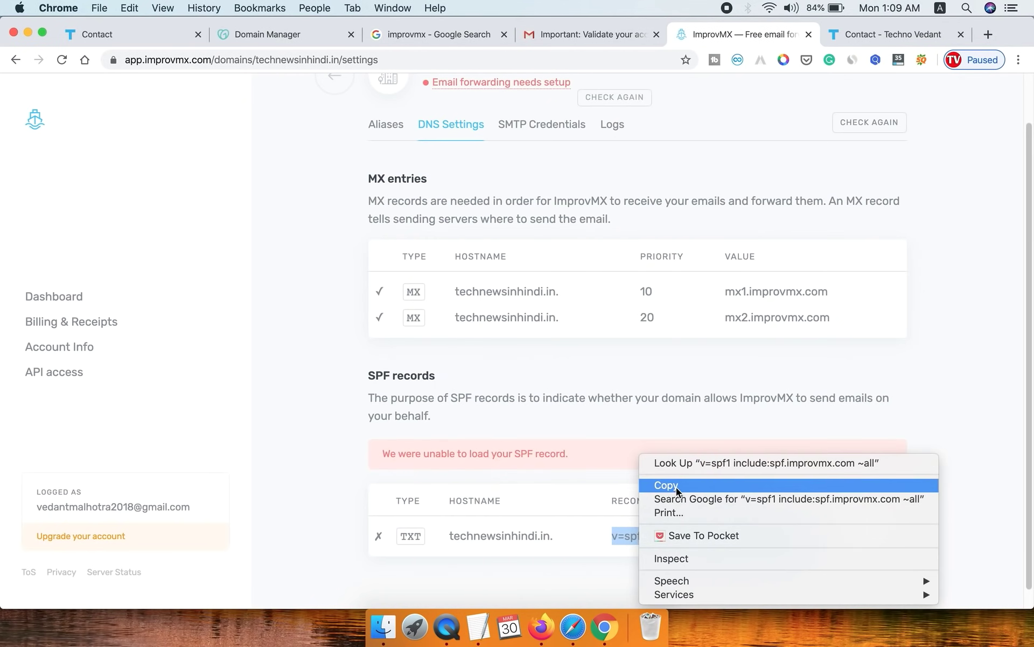
pyautogui.click(677, 487)
pyautogui.click(275, 33)
pyautogui.click(650, 494)
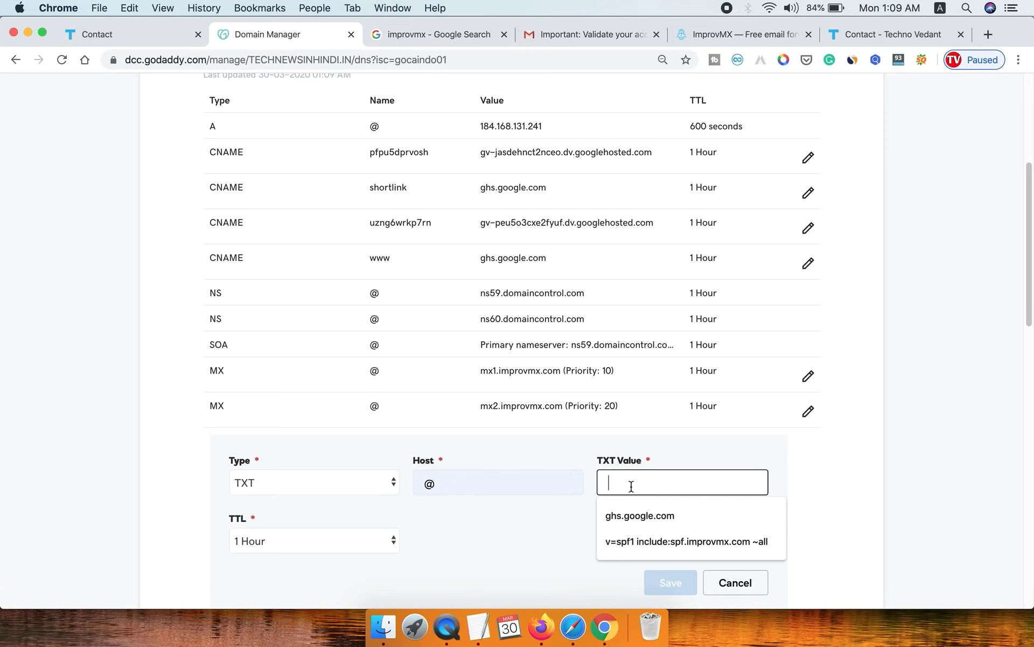
pyautogui.press('super+v')
pyautogui.click(668, 582)
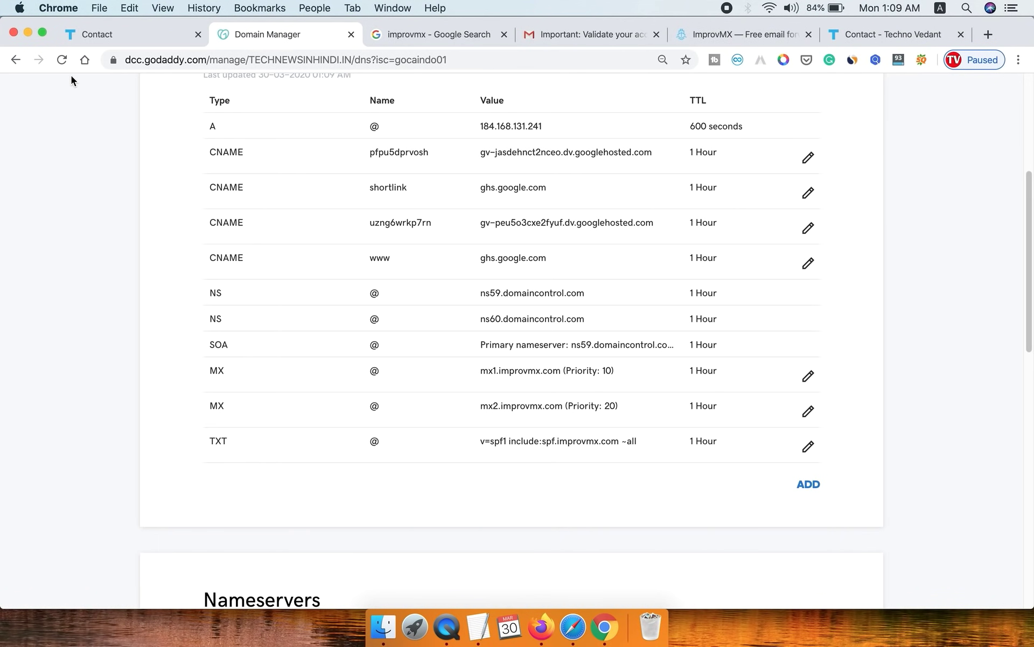
pyautogui.click(62, 60)
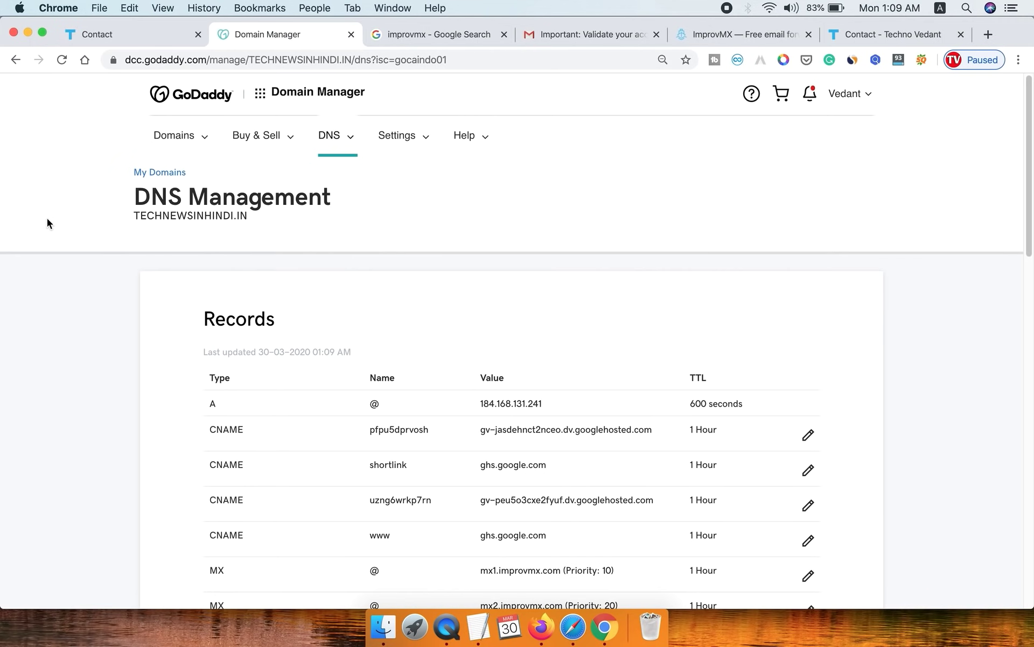
# - Recheck technewsinhindi.in's DNS twice until forwarding is active, then view its aliases
pyautogui.click(731, 36)
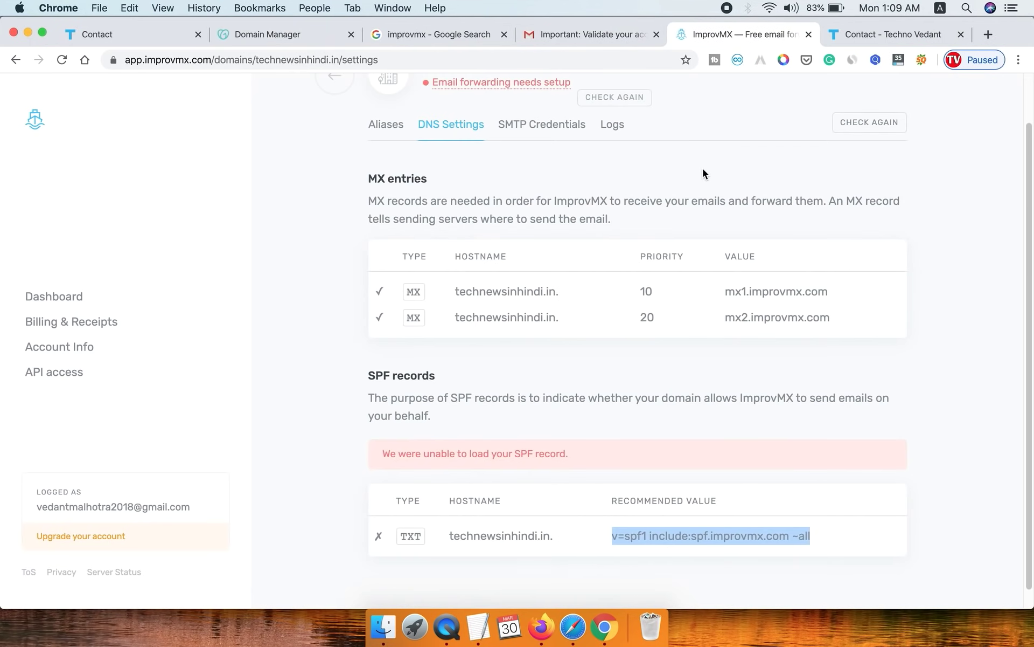
pyautogui.scroll(2, 703, 172)
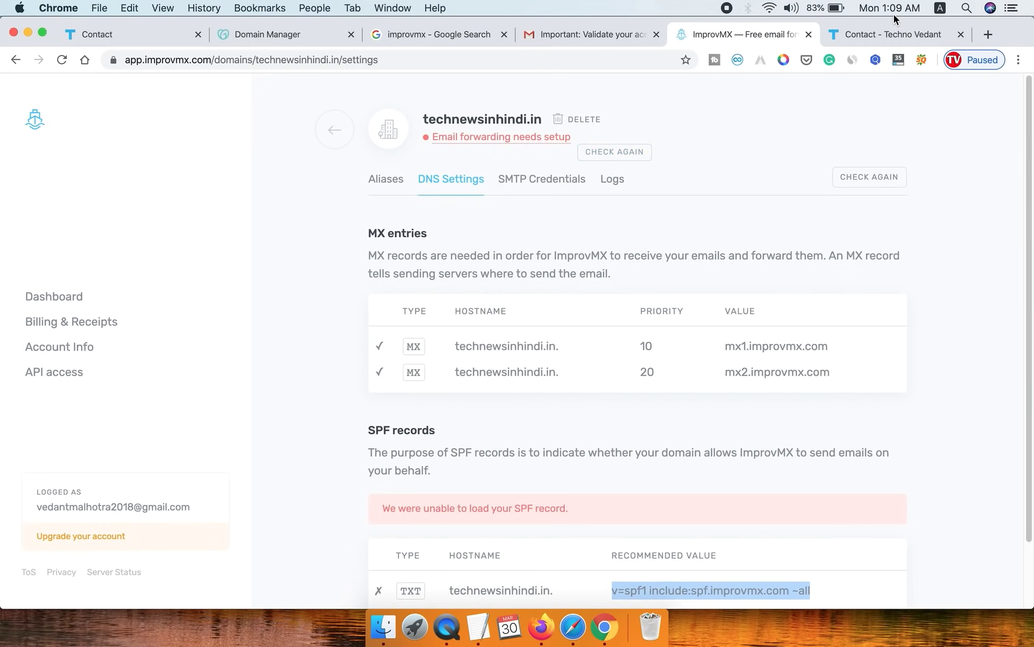
pyautogui.click(628, 155)
pyautogui.click(507, 141)
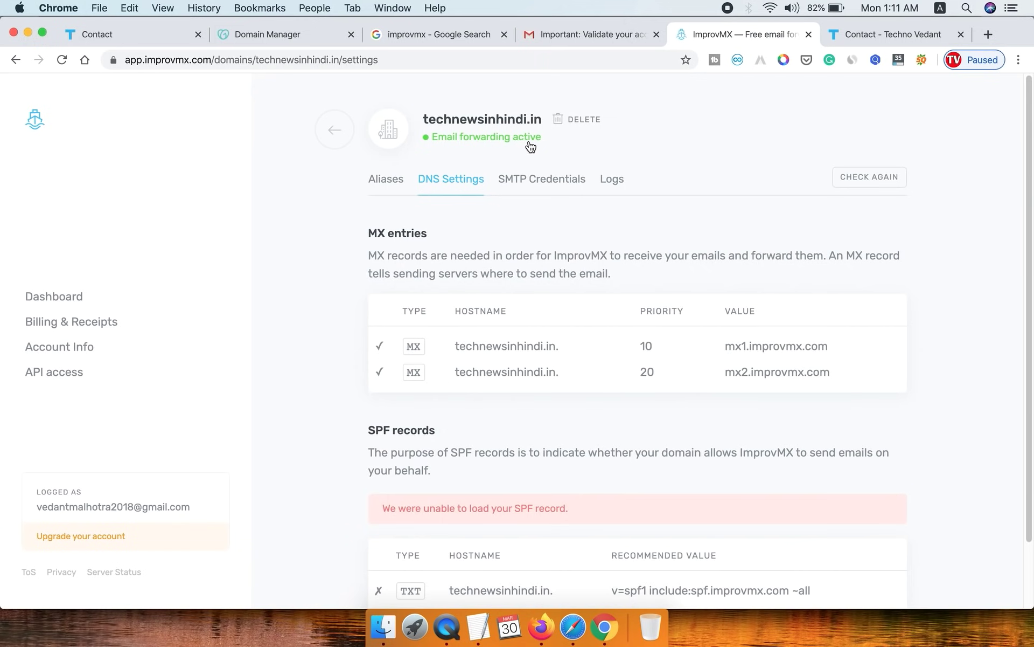
pyautogui.click(387, 186)
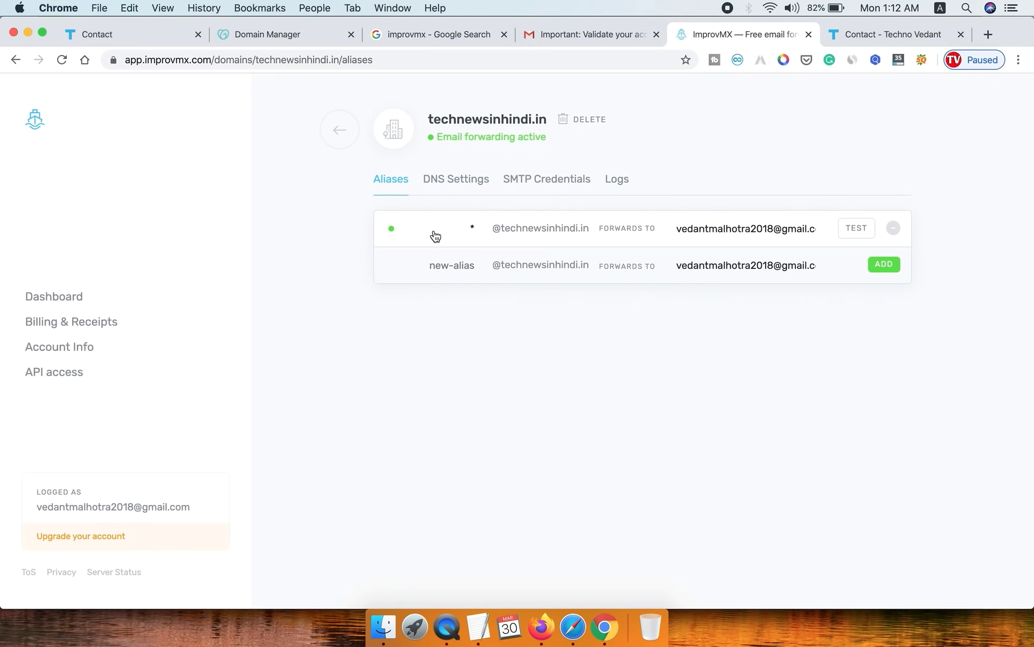
# - Rename the catch-all * alias to contact, as on the blog's contact page, and send a test
pyautogui.hotkey('ctrl', 'Tab')
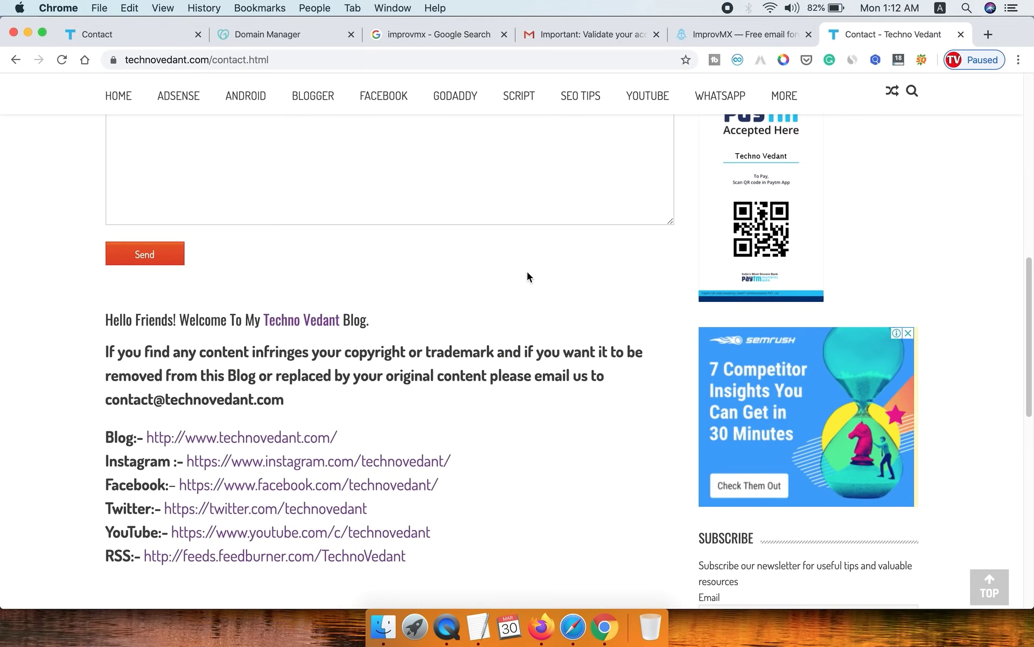
pyautogui.moveTo(108, 399); pyautogui.dragTo(156, 399)
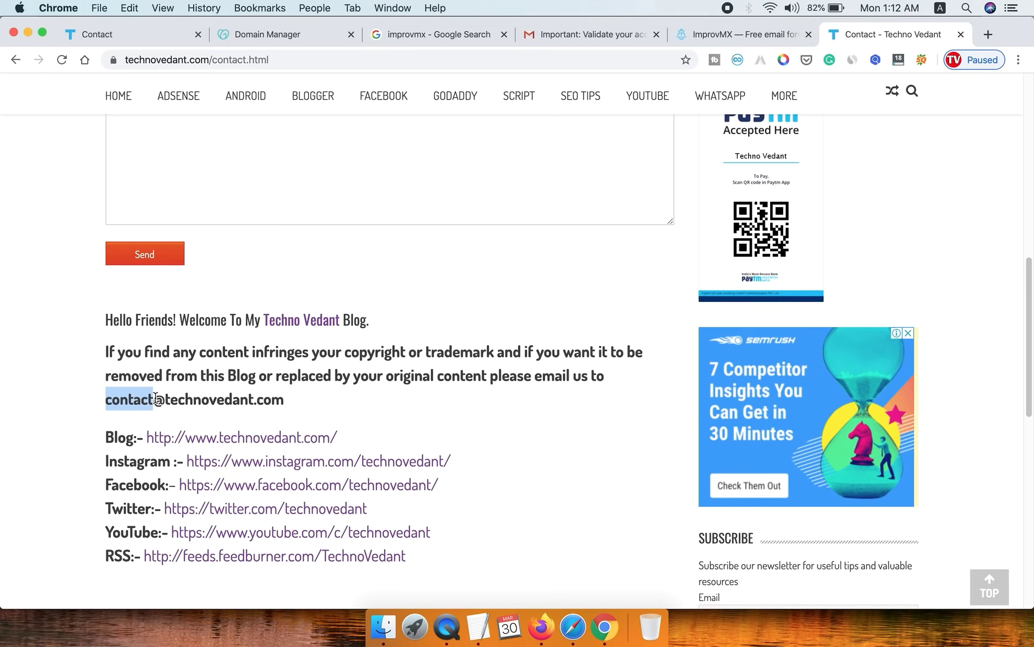
pyautogui.click(106, 412)
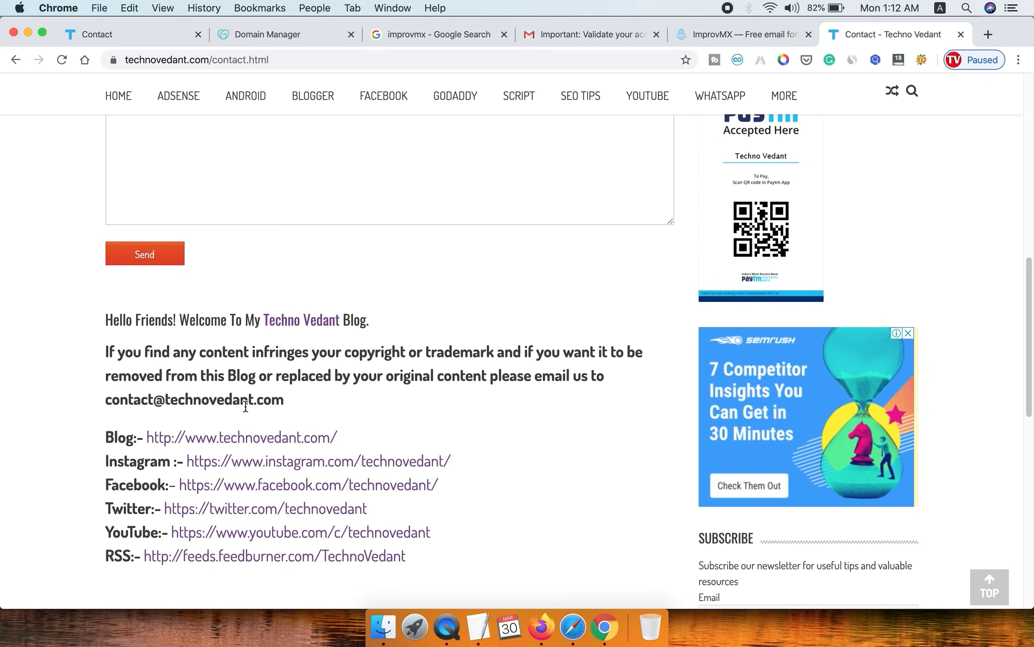
pyautogui.click(739, 35)
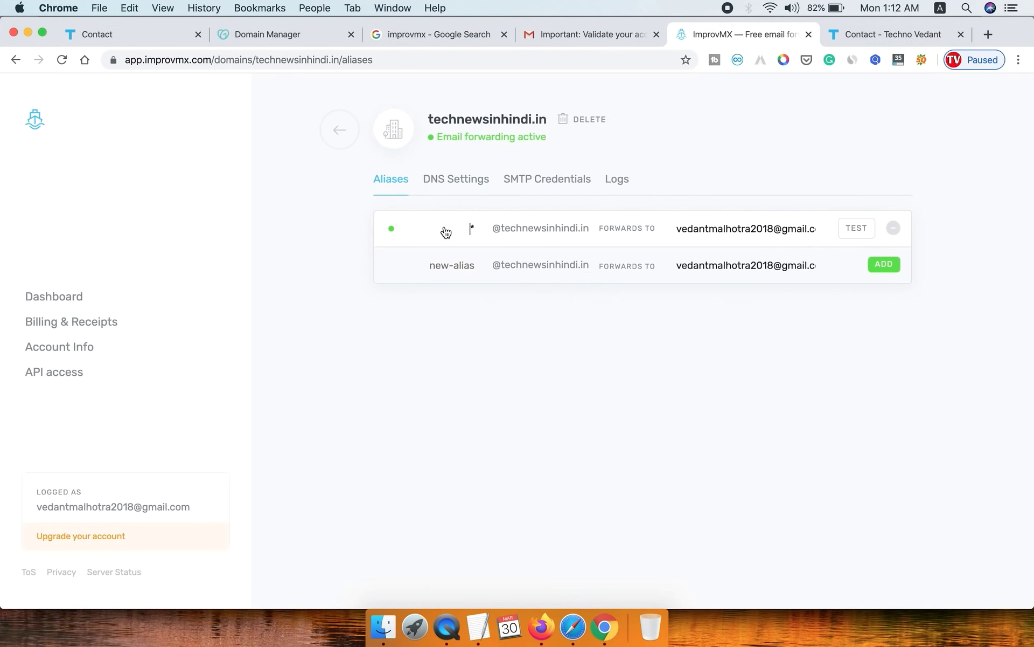
pyautogui.write('contact')
pyautogui.press('Delete')
pyautogui.click(858, 229)
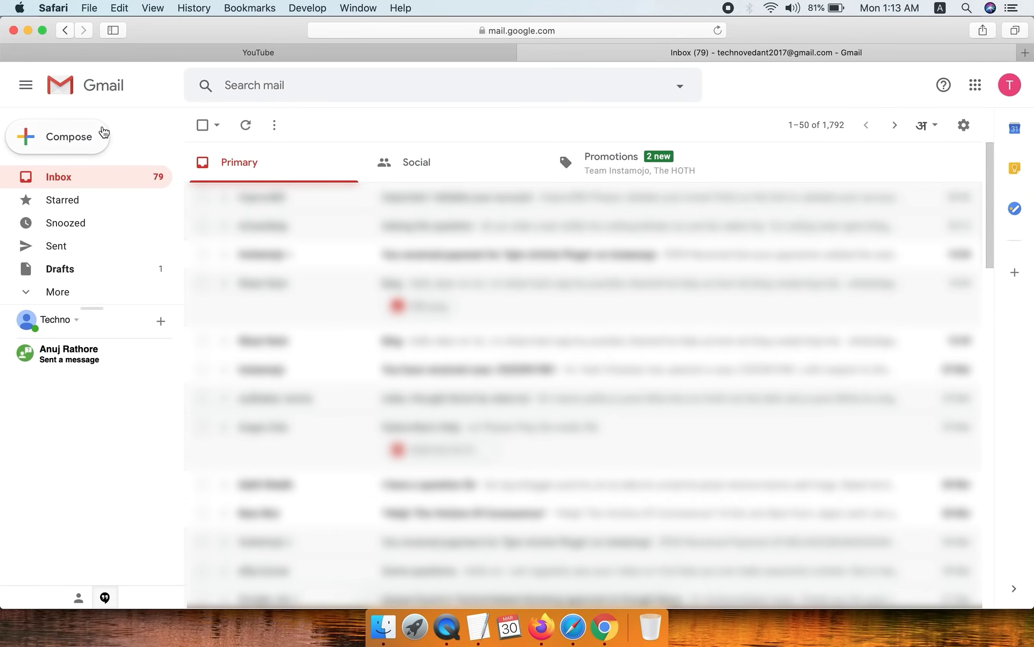
# - Email the pasted contact alias address with subject 'Hello' and body 'Hi'
pyautogui.click(79, 139)
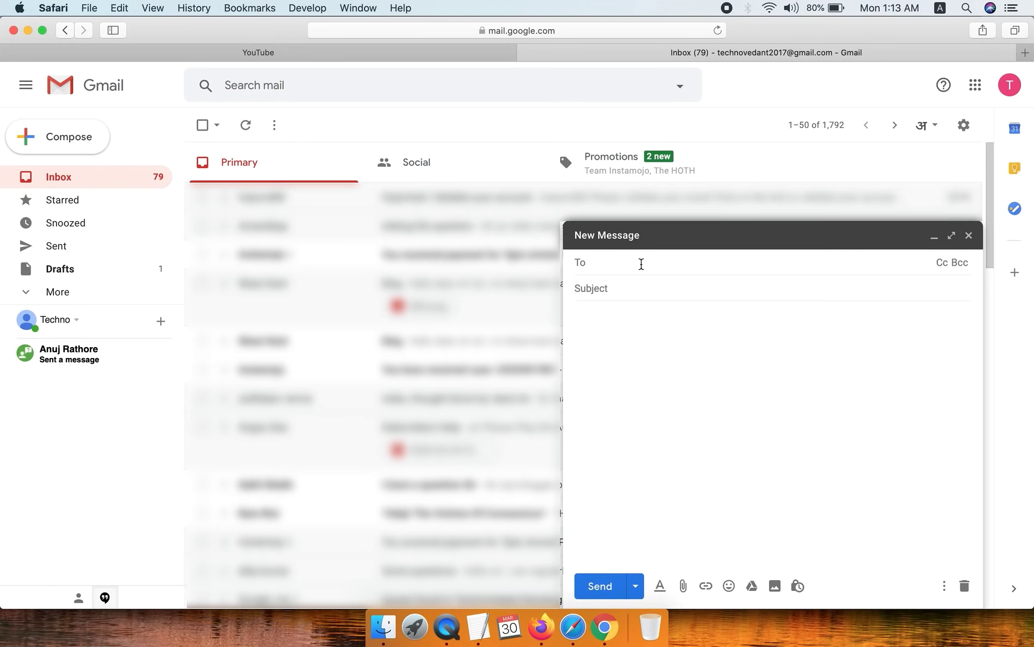
pyautogui.press('super+v')
pyautogui.press('Tab')
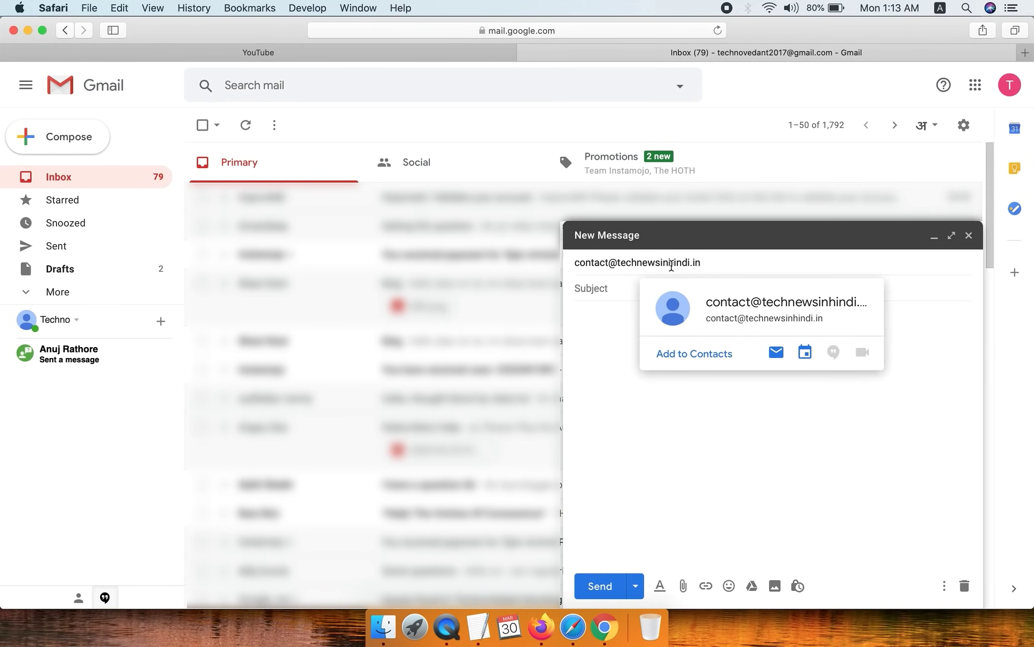
pyautogui.write('Hello')
pyautogui.click(575, 314)
pyautogui.write('Hi')
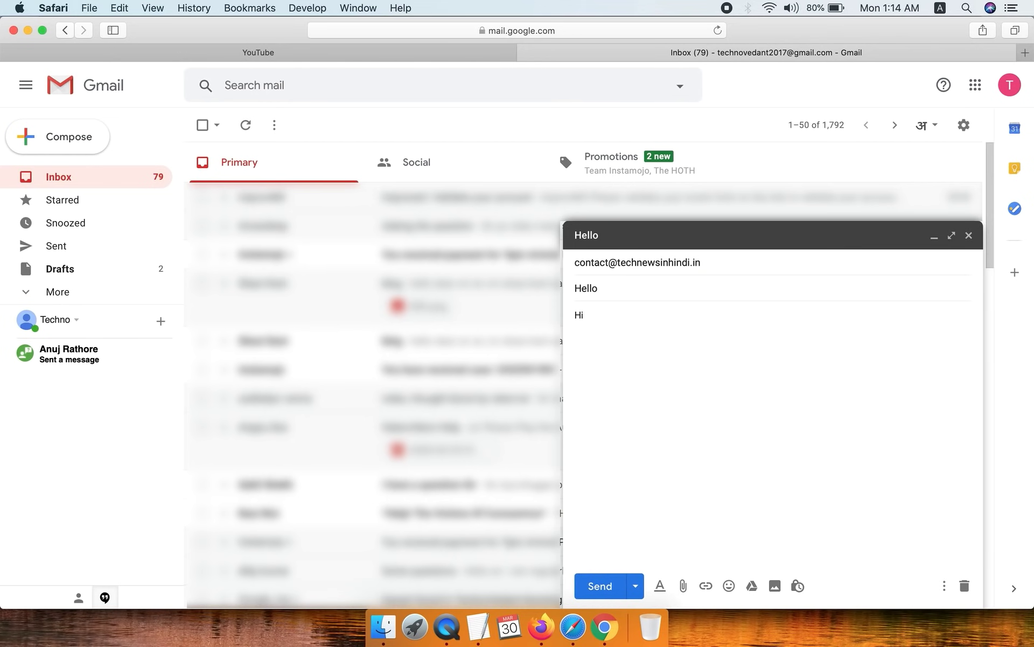
pyautogui.click(602, 587)
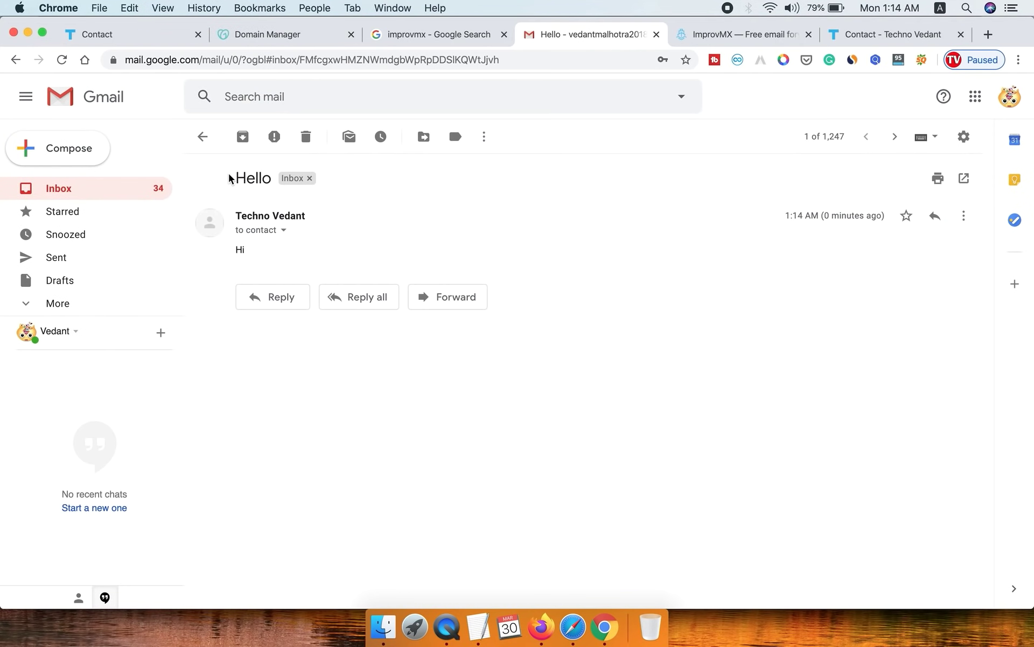
# - Verify the Hello message's sender and contact-alias recipient, then begin a reply
pyautogui.moveTo(233, 181); pyautogui.dragTo(271, 178)
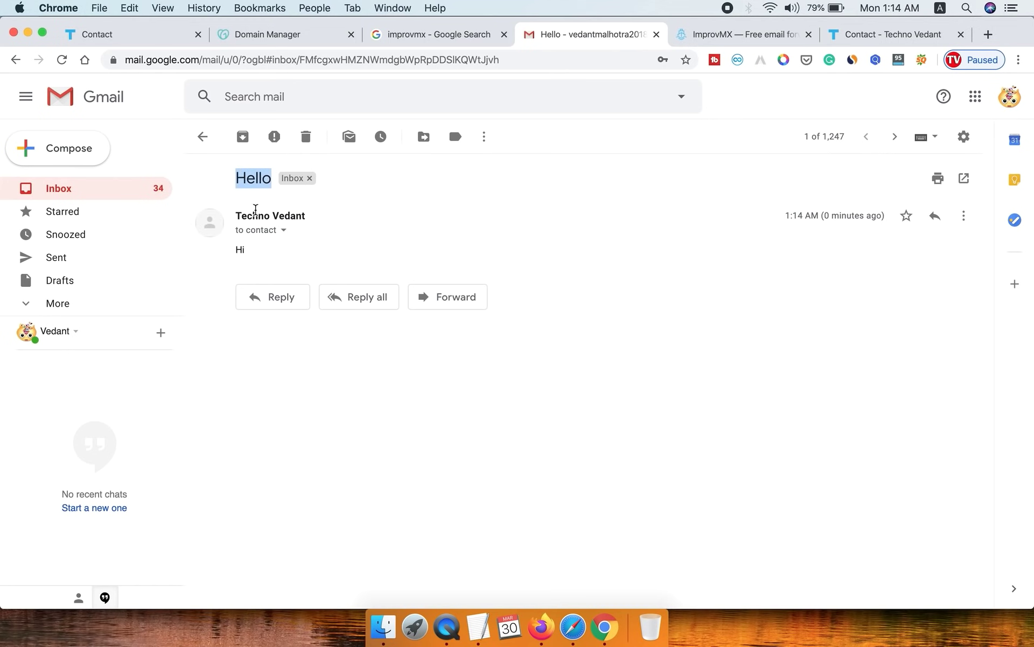
pyautogui.tripleClick(231, 248)
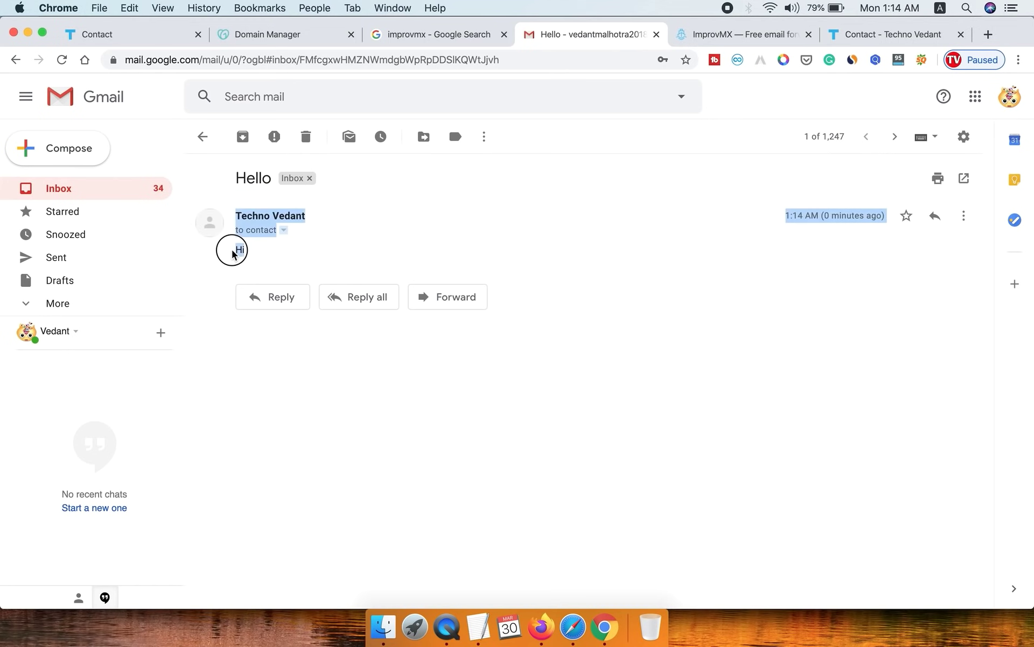
pyautogui.click(283, 231)
pyautogui.moveTo(430, 252); pyautogui.dragTo(574, 255)
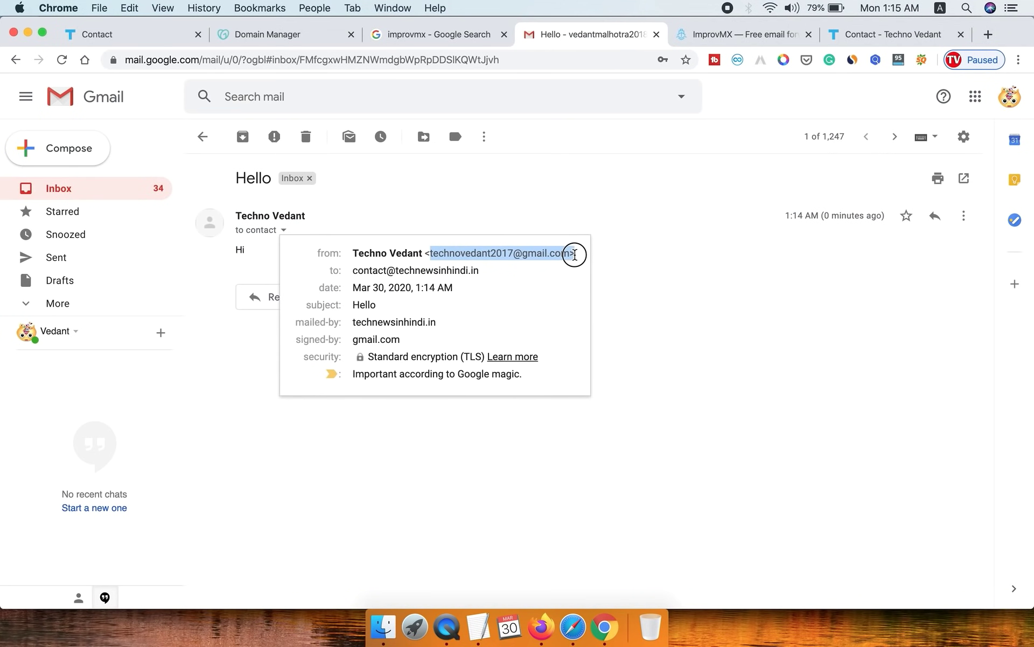
pyautogui.moveTo(354, 271); pyautogui.dragTo(496, 274)
pyautogui.moveTo(386, 274)
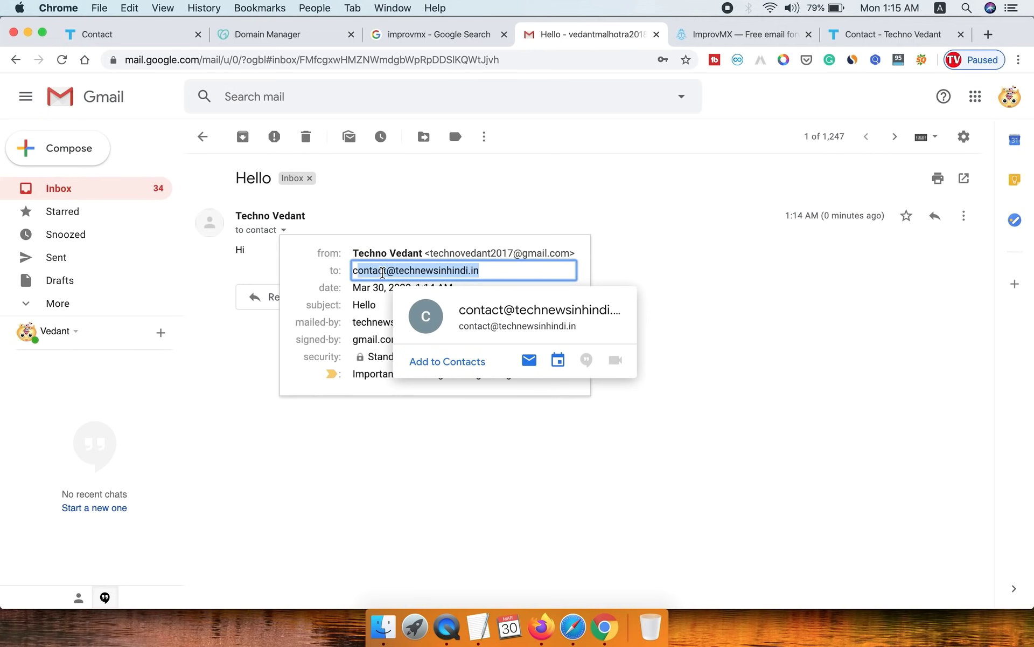
pyautogui.click(410, 182)
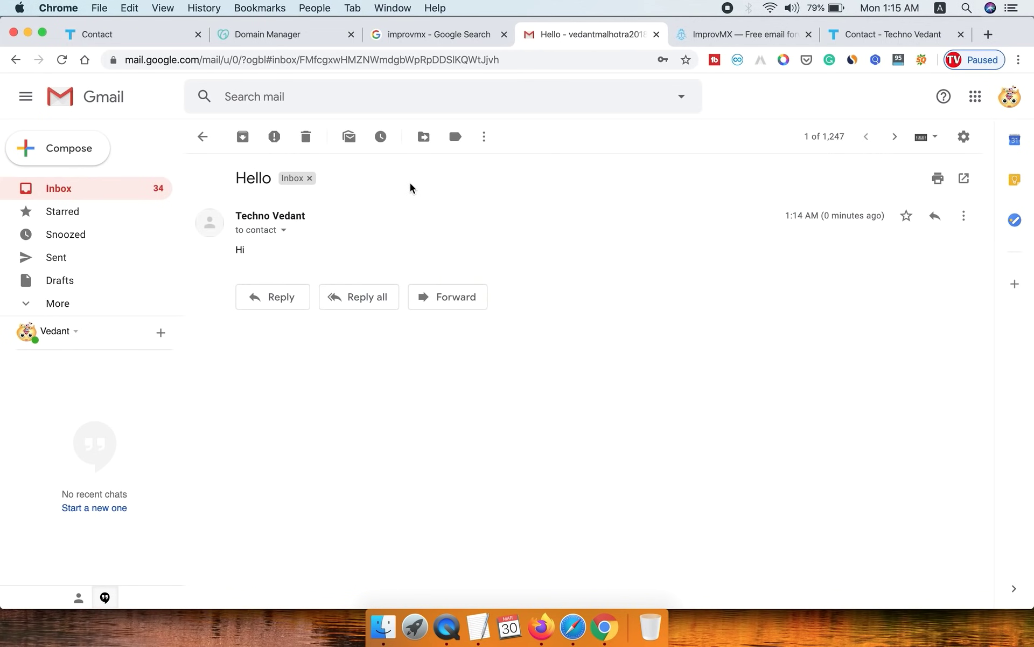
pyautogui.click(270, 302)
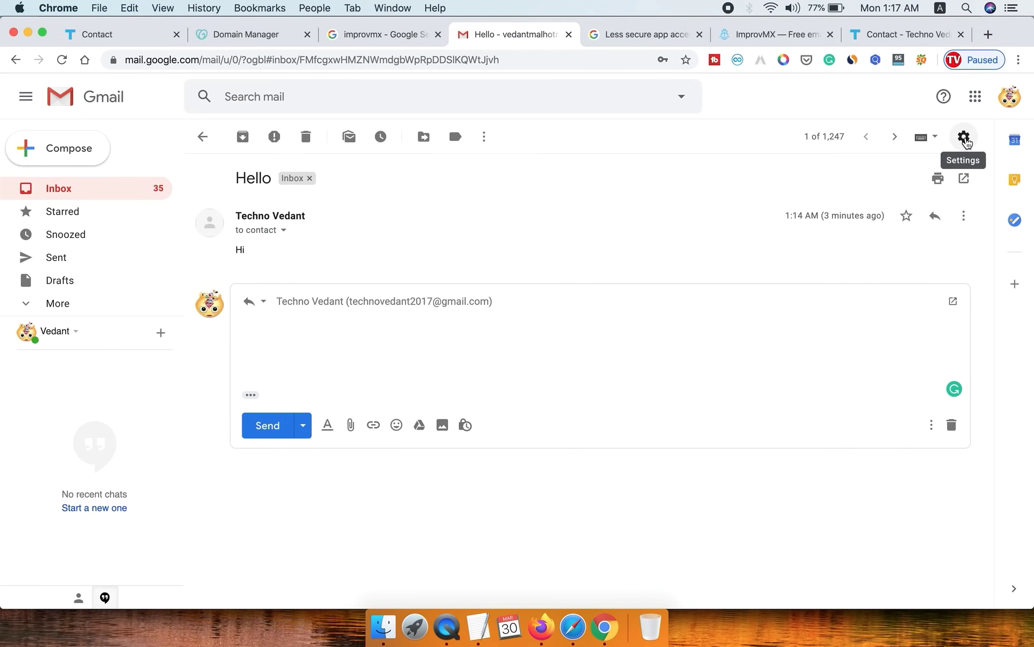
# - Open Gmail's Accounts and Import settings and start adding another send-as address
pyautogui.click(965, 139)
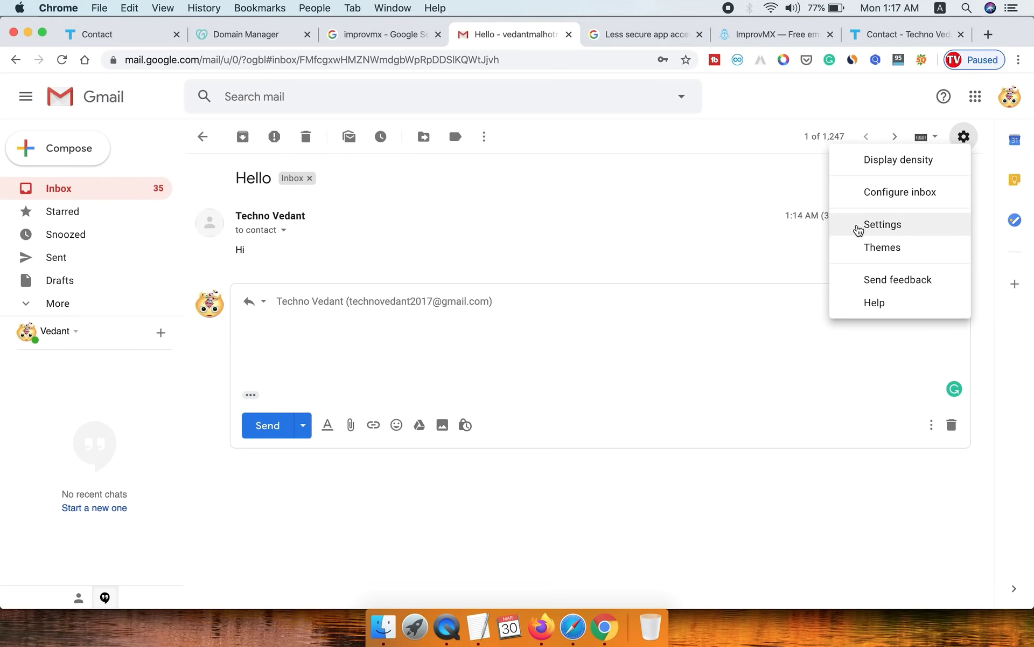
pyautogui.click(913, 227)
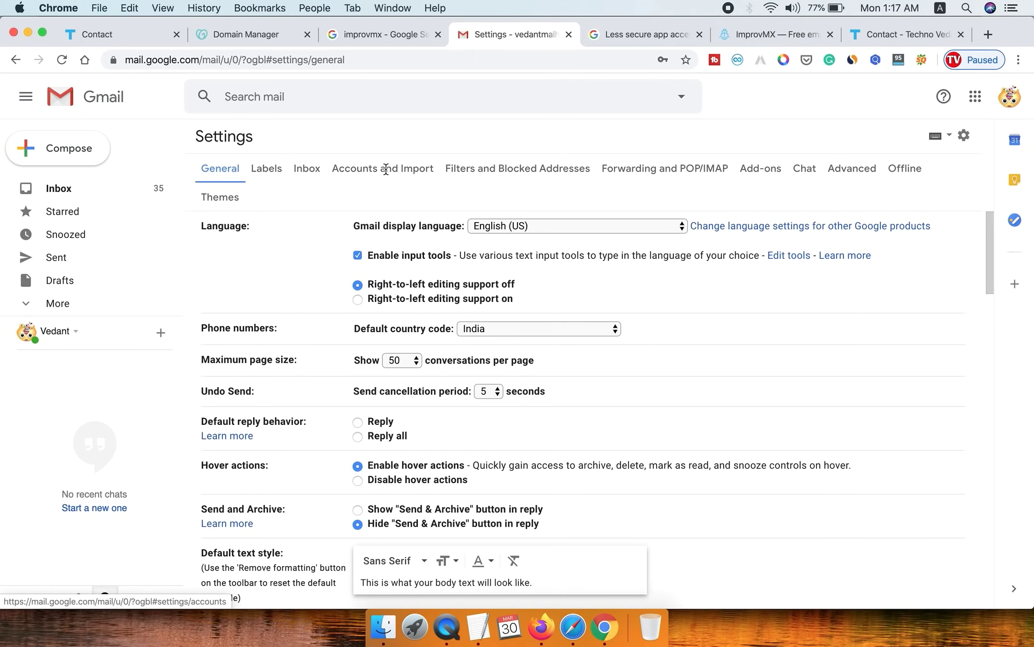
pyautogui.click(387, 169)
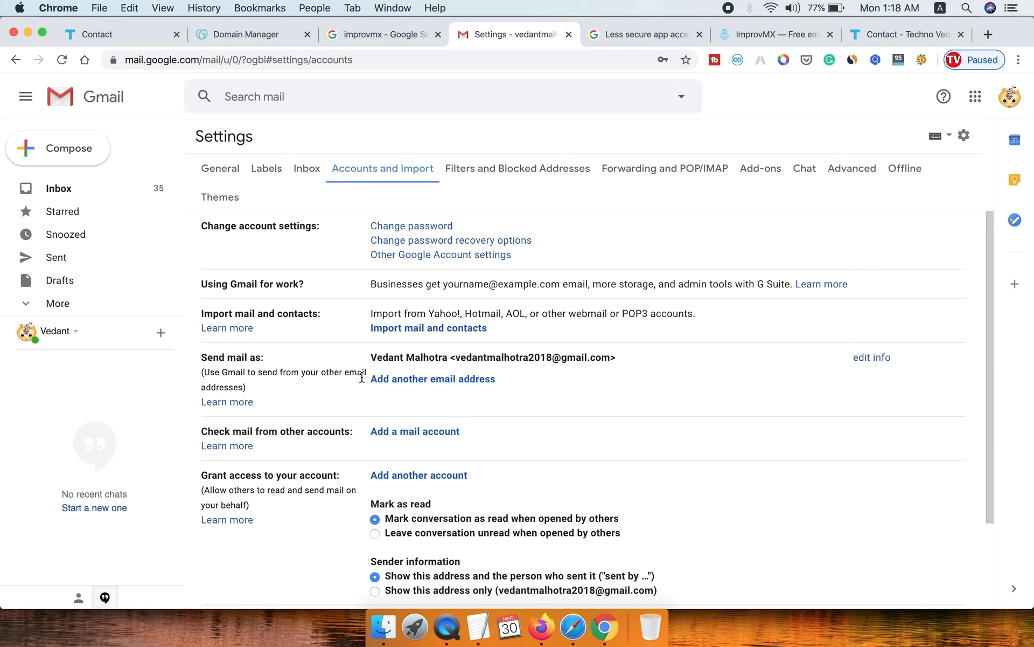
pyautogui.click(452, 379)
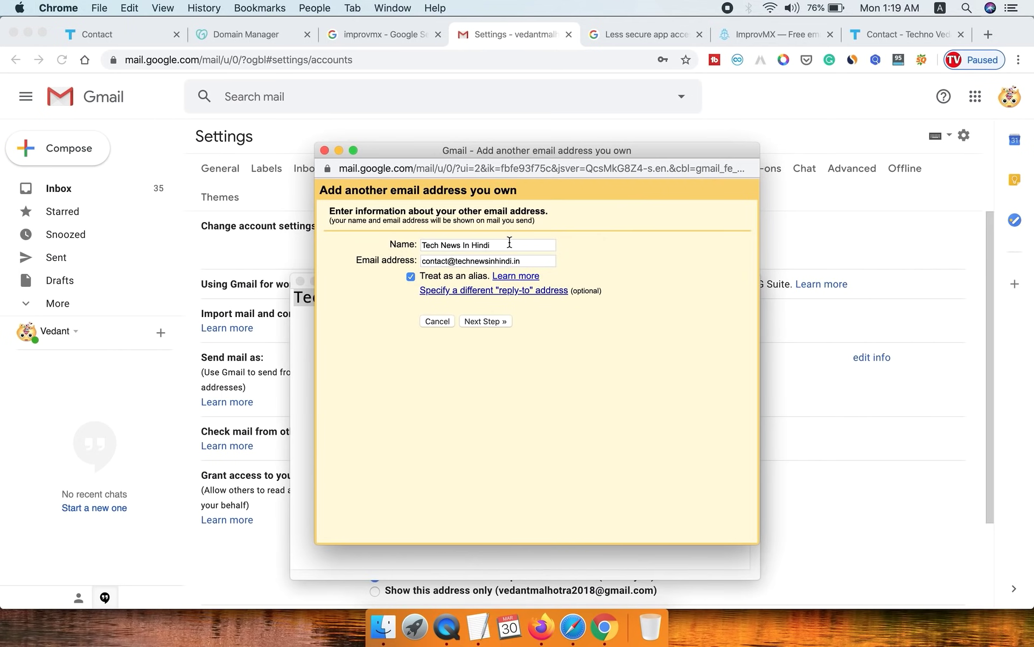
# - Set the SMTP server to smtp.gmail.com and enter the Gmail account as username
pyautogui.click(489, 321)
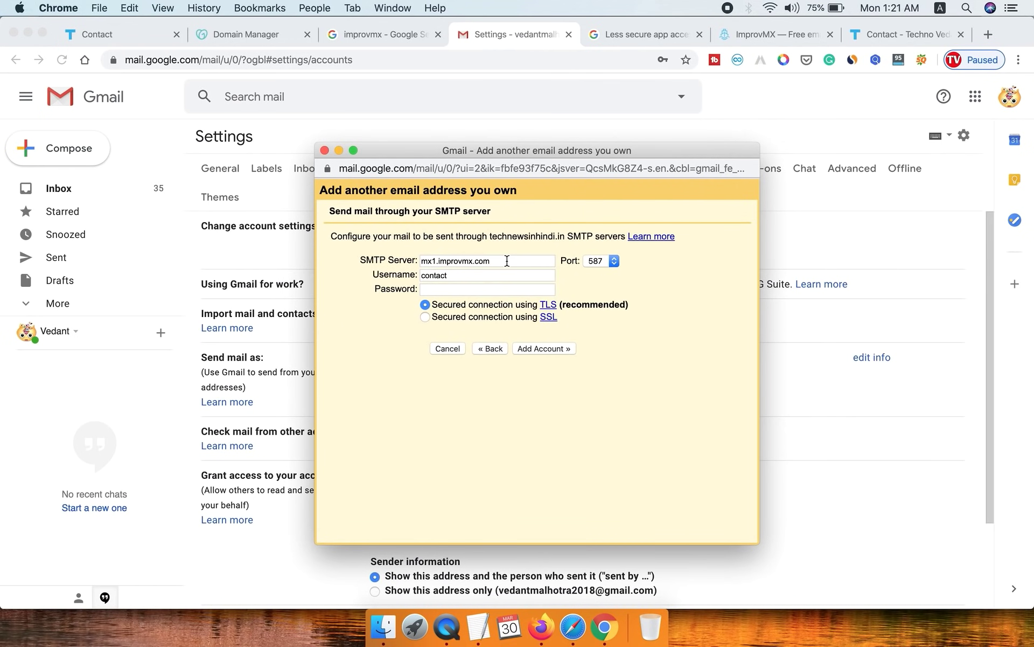
pyautogui.moveTo(492, 261); pyautogui.dragTo(380, 256)
pyautogui.write('smt')
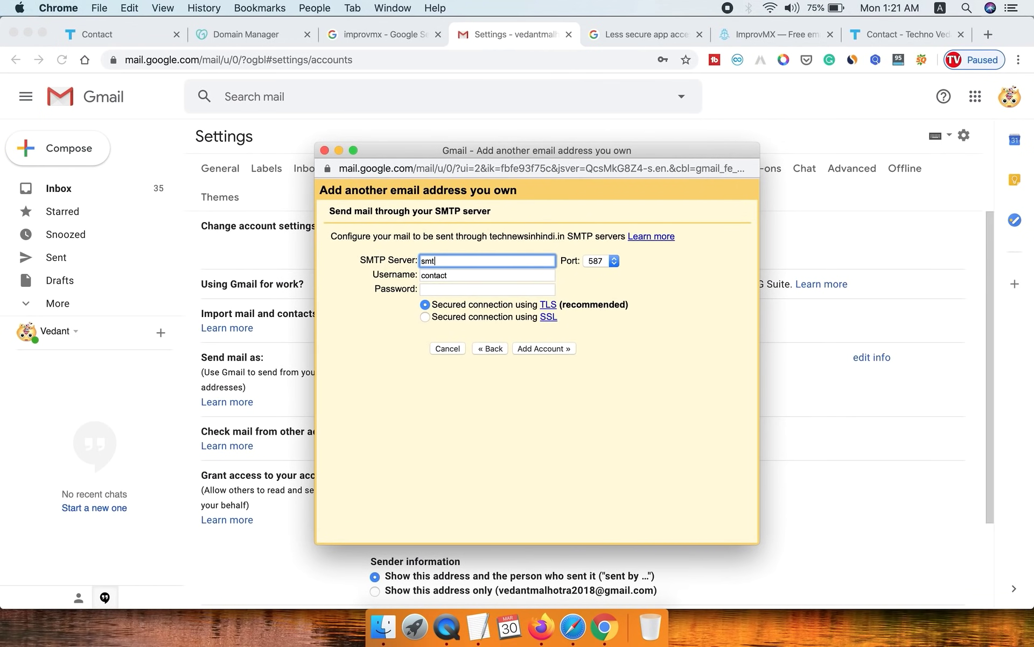
pyautogui.write('p.gmail.com')
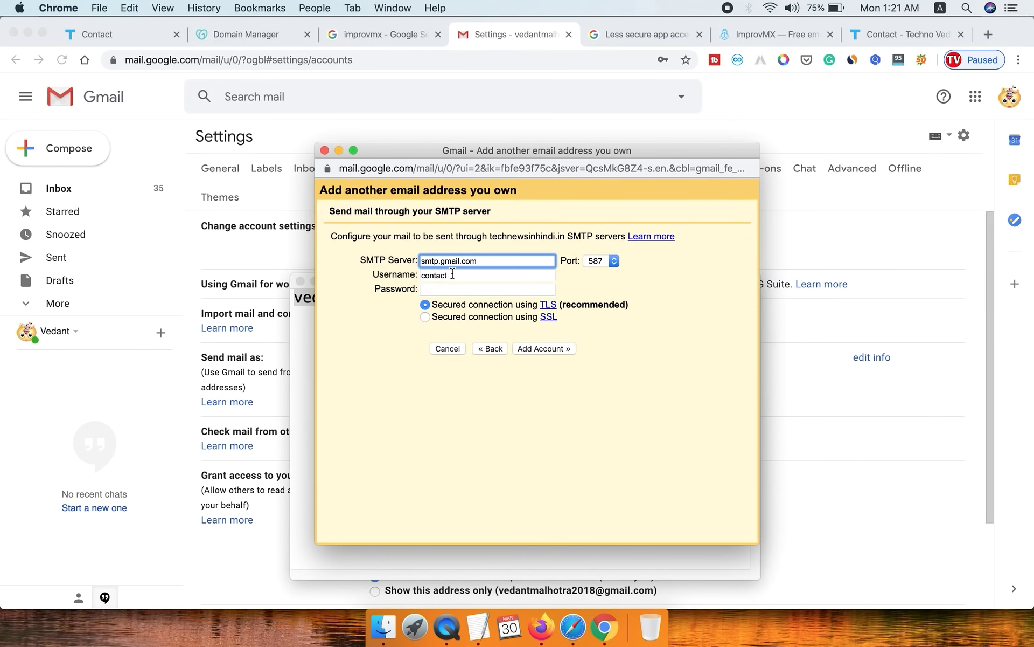
pyautogui.click(413, 273)
pyautogui.press('super+v')
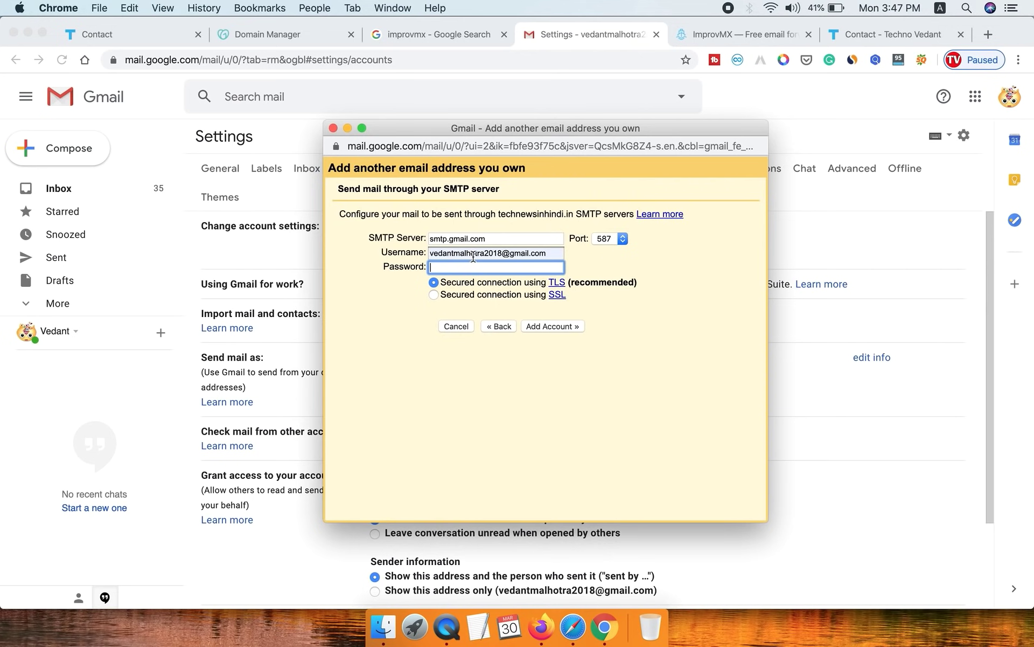
# - Paste the generated app password as the SMTP password and add the account
pyautogui.click(573, 626)
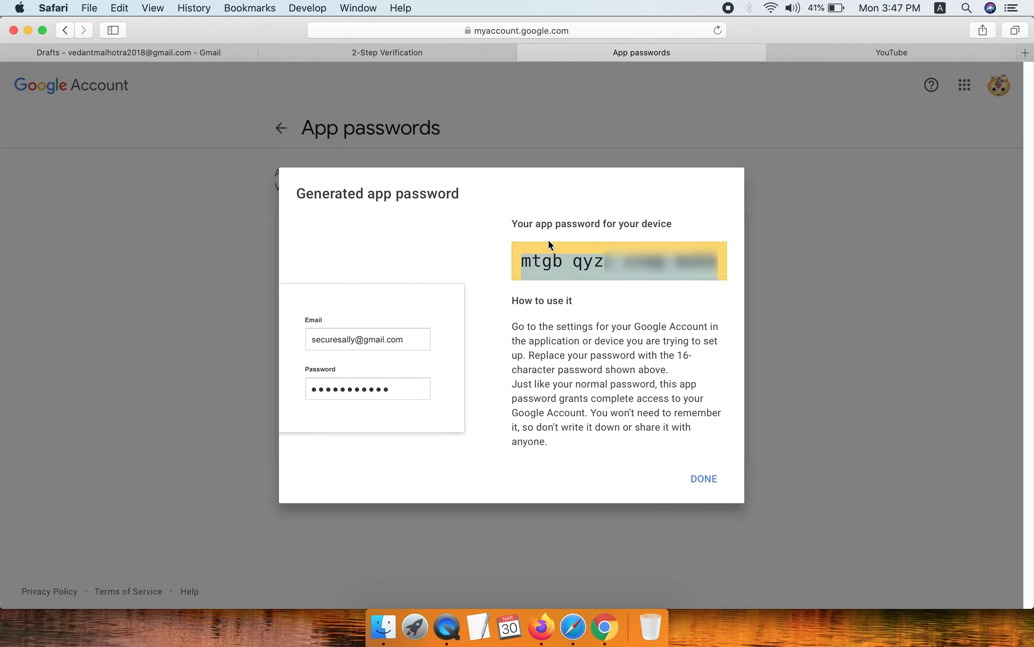
pyautogui.rightClick(561, 261)
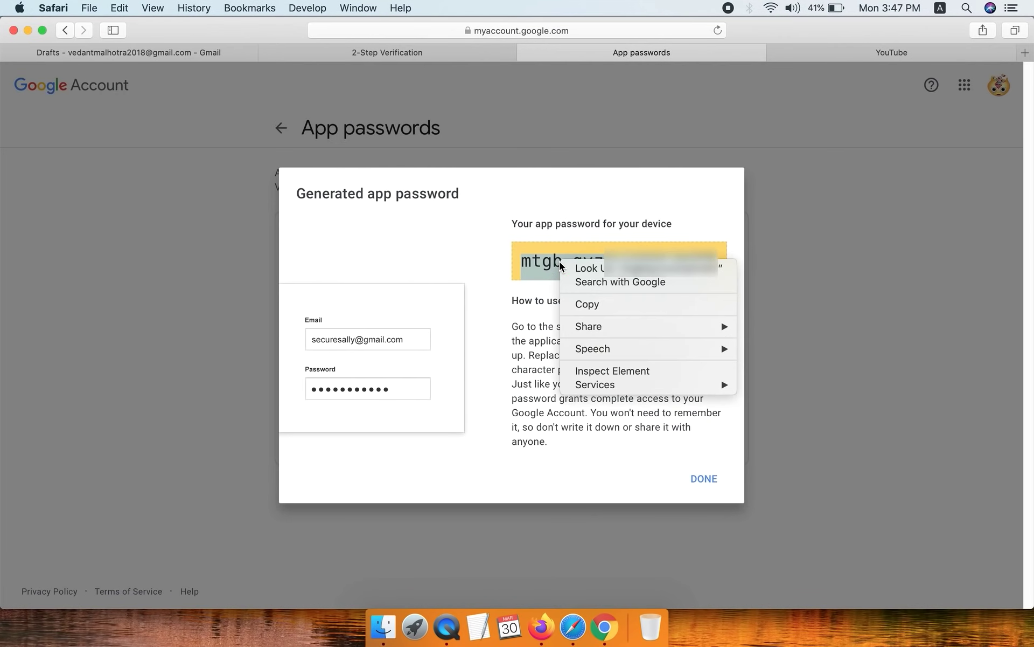
pyautogui.click(584, 305)
pyautogui.click(605, 626)
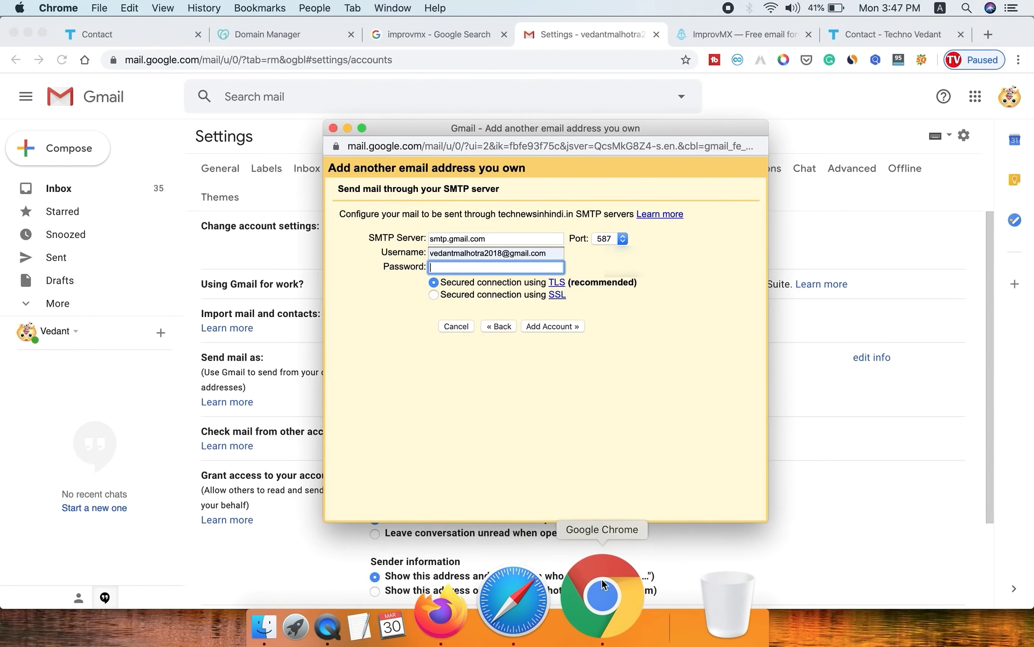
pyautogui.rightClick(514, 267)
pyautogui.click(544, 381)
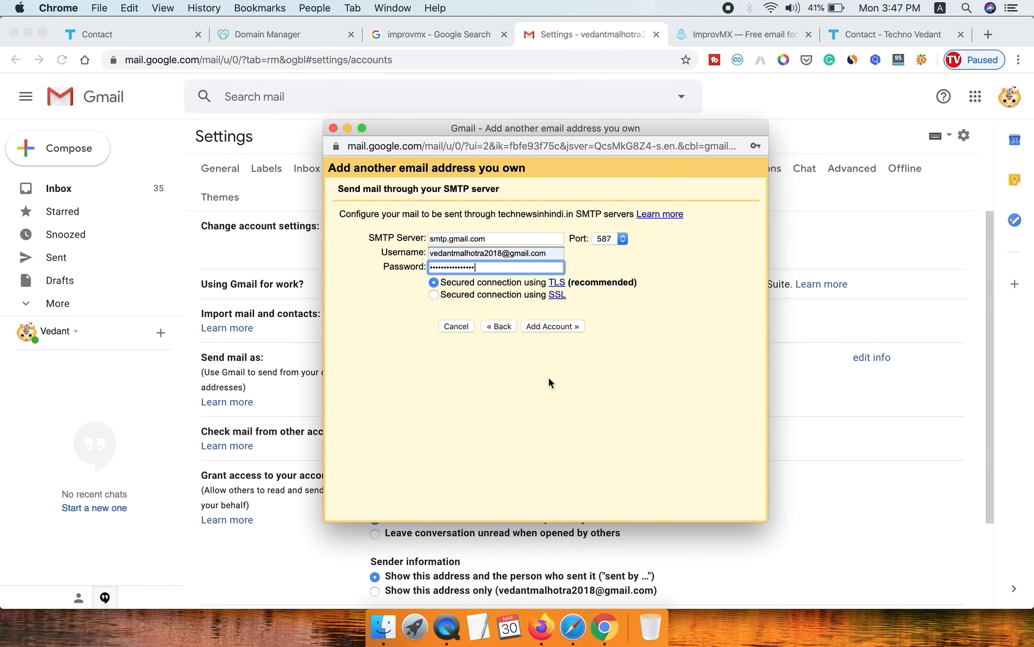
pyautogui.click(557, 326)
pyautogui.moveTo(528, 247); pyautogui.dragTo(651, 246)
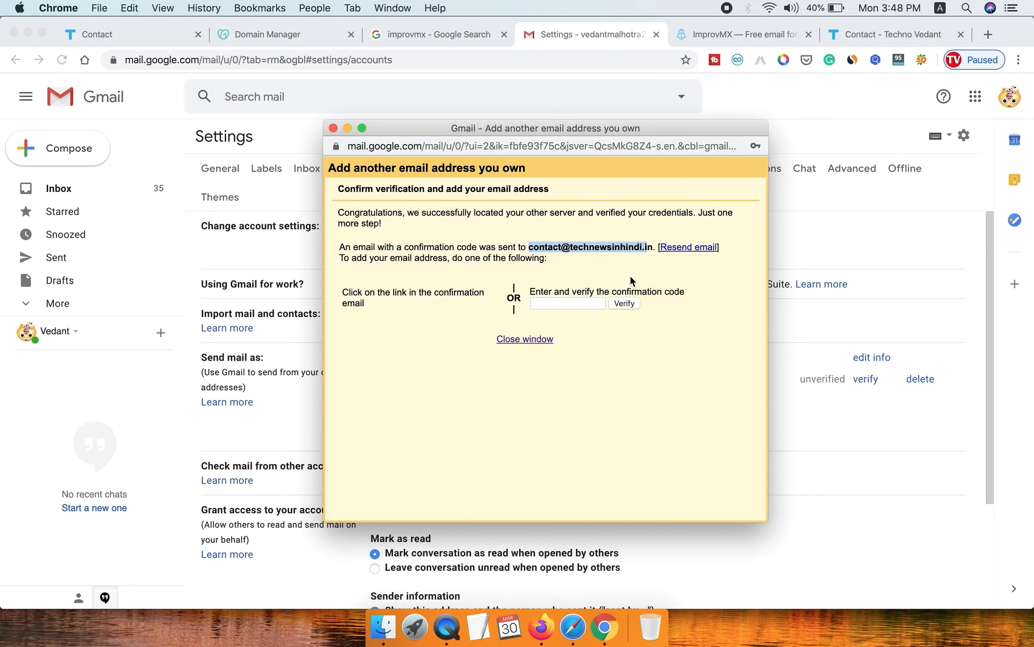
# - Paste the code from the Gmail Confirmation email and verify the contact alias
pyautogui.moveTo(674, 292); pyautogui.dragTo(597, 291)
pyautogui.click(348, 129)
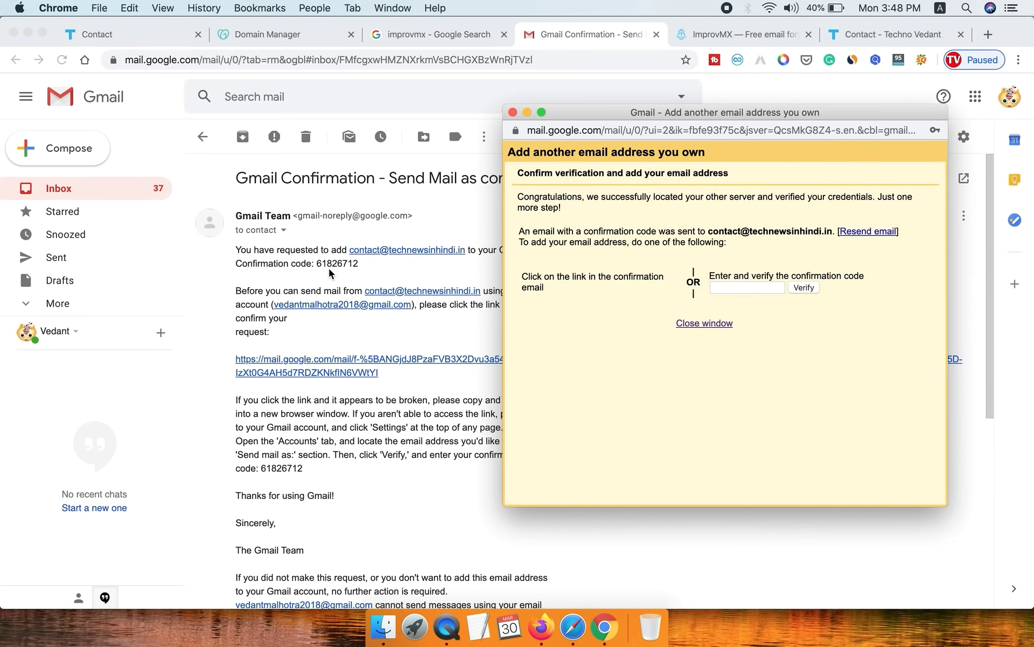
pyautogui.click(739, 287)
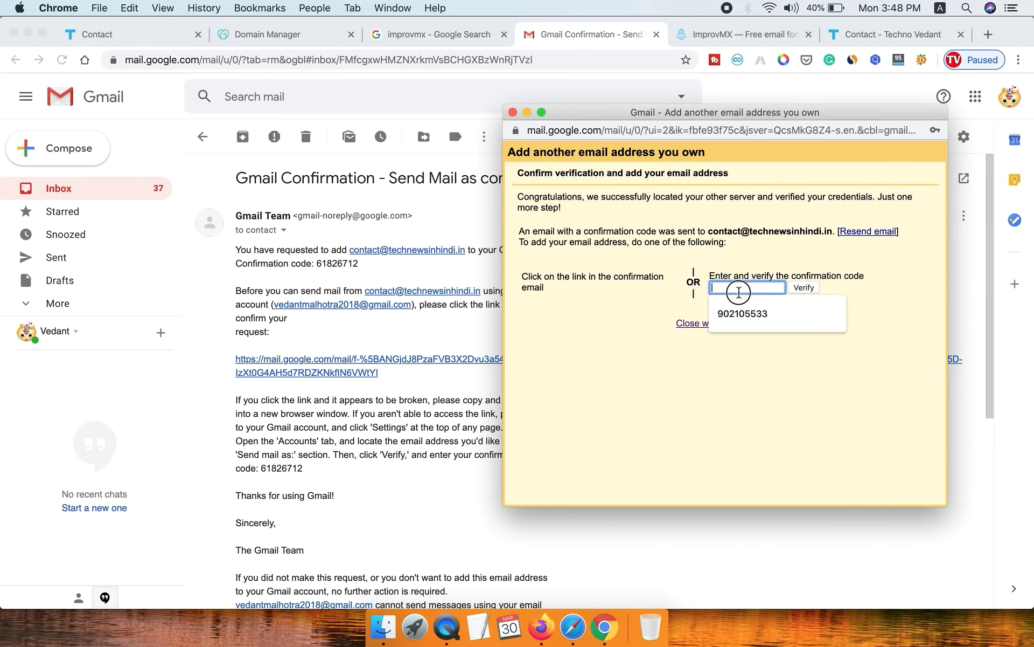
pyautogui.rightClick(741, 291)
pyautogui.click(765, 382)
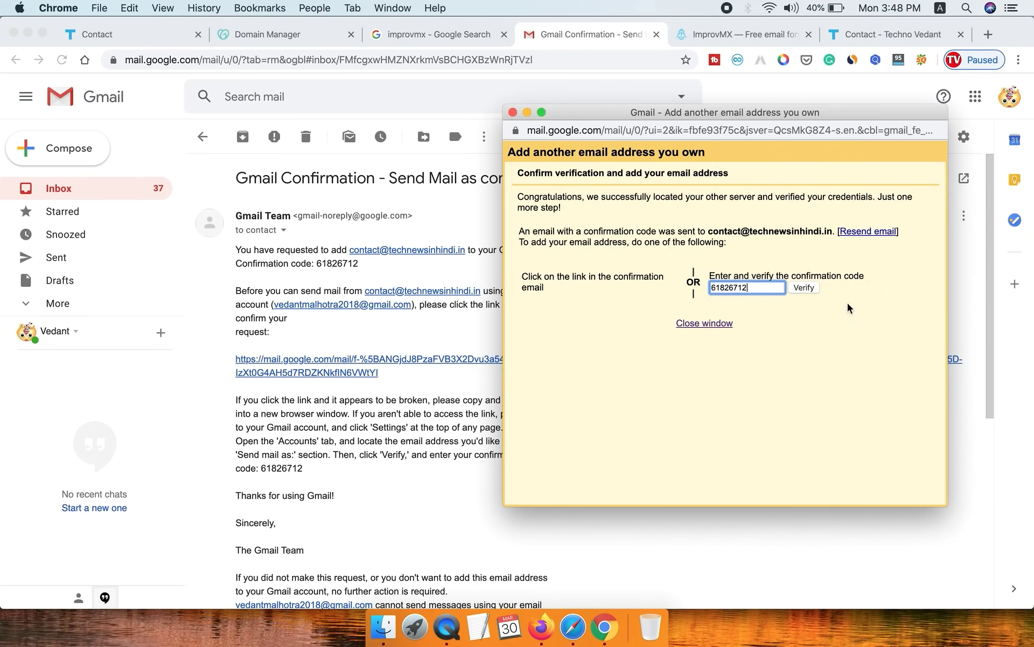
pyautogui.click(804, 288)
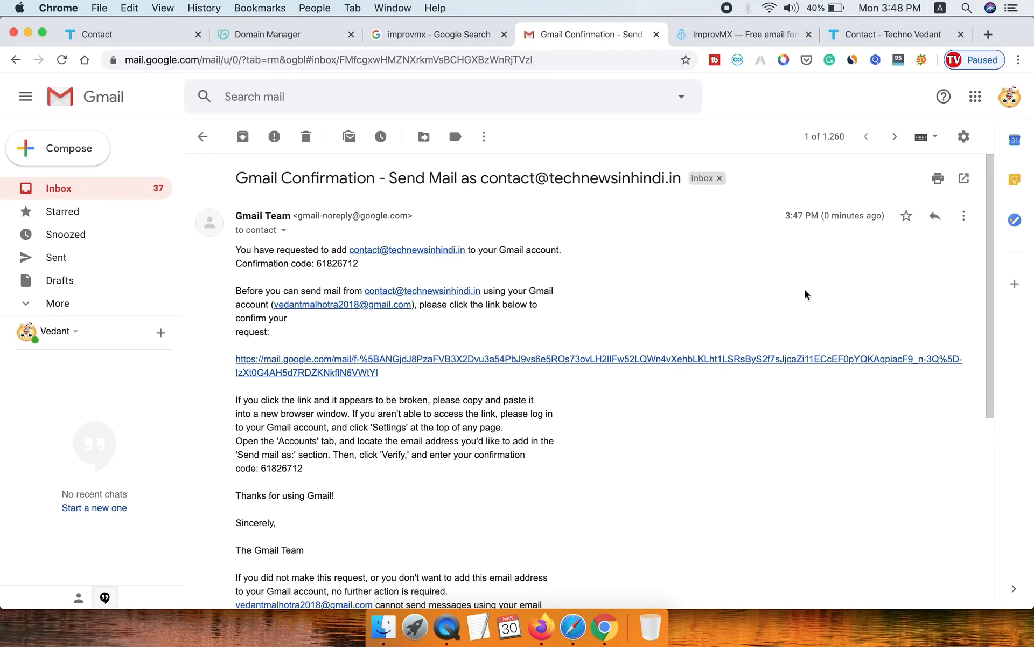
# - Send an email from the contact alias with subject Test and body Demo Email
pyautogui.click(71, 152)
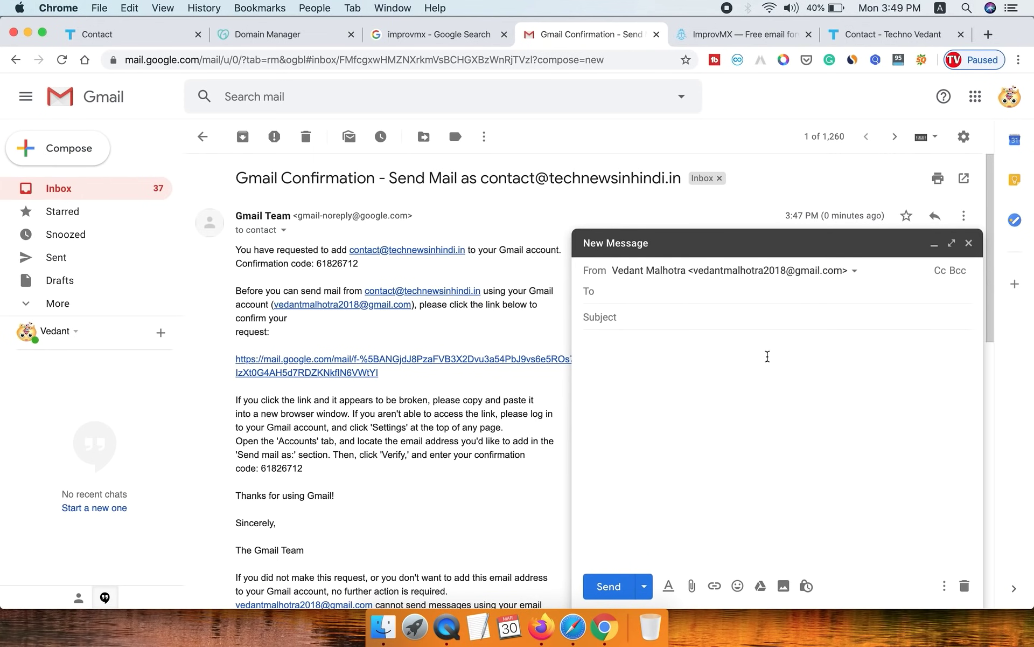
pyautogui.click(856, 271)
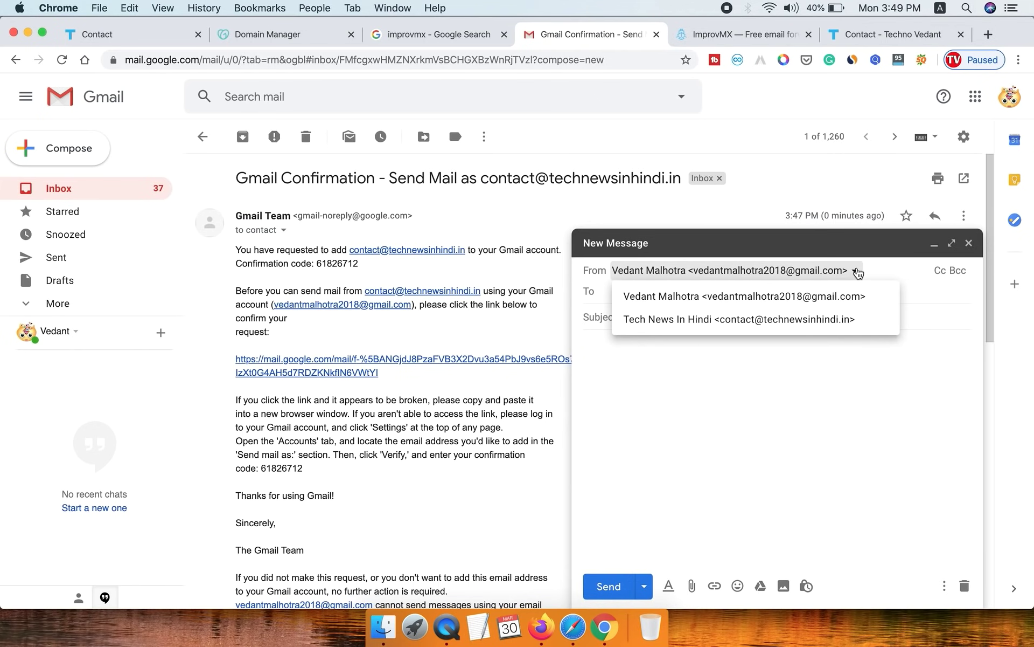
pyautogui.click(797, 321)
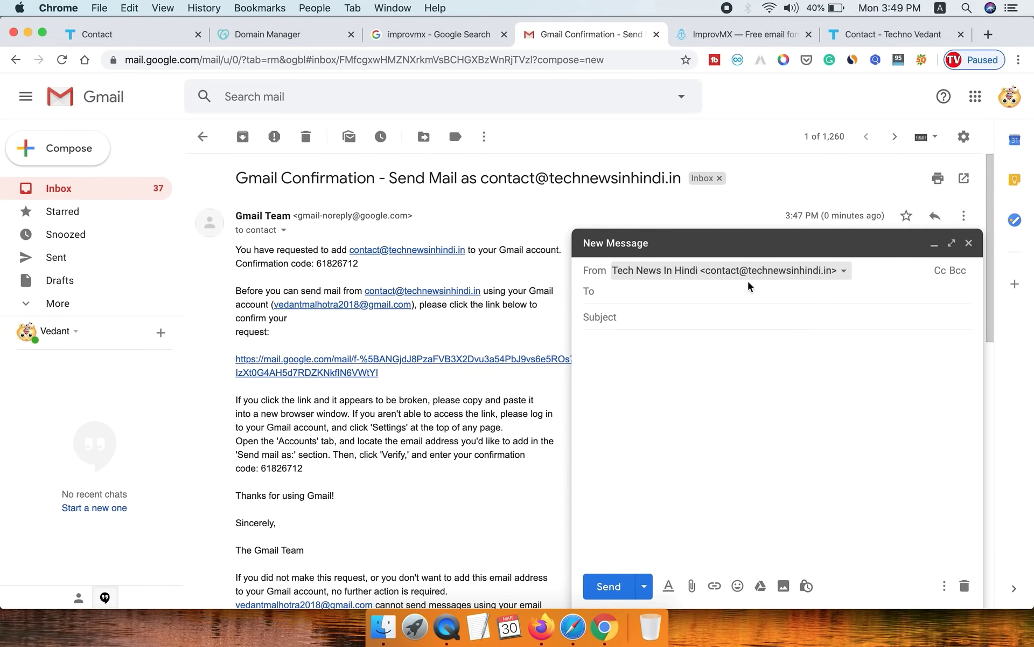
pyautogui.click(681, 291)
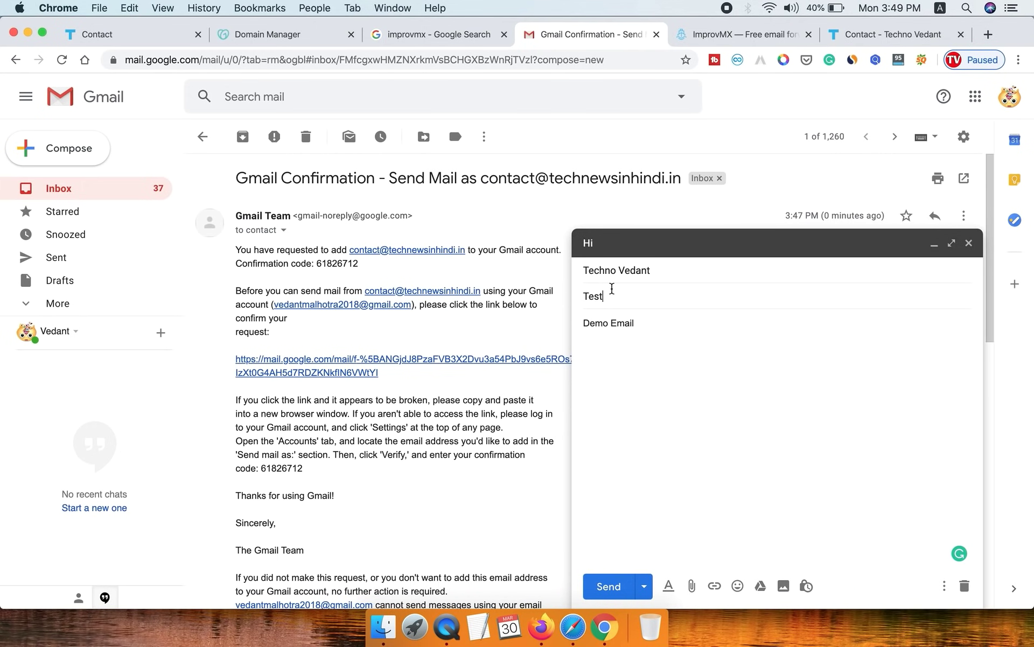
pyautogui.click(660, 328)
pyautogui.moveTo(660, 328); pyautogui.dragTo(555, 324)
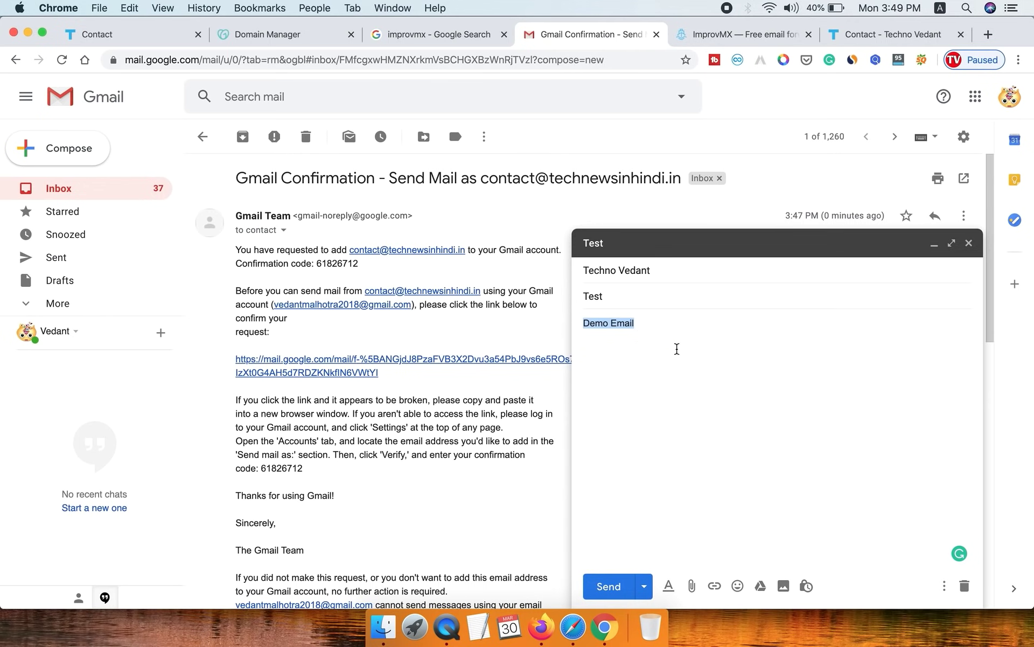
pyautogui.click(605, 588)
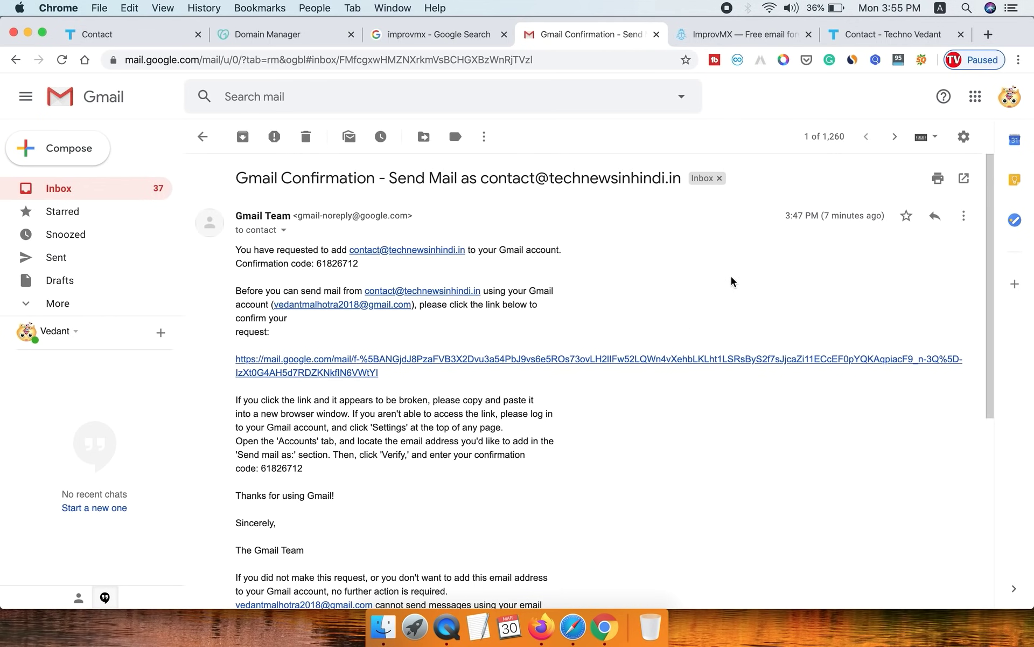
# - In the other account, check that the Test email came from the contact alias
pyautogui.click(31, 32)
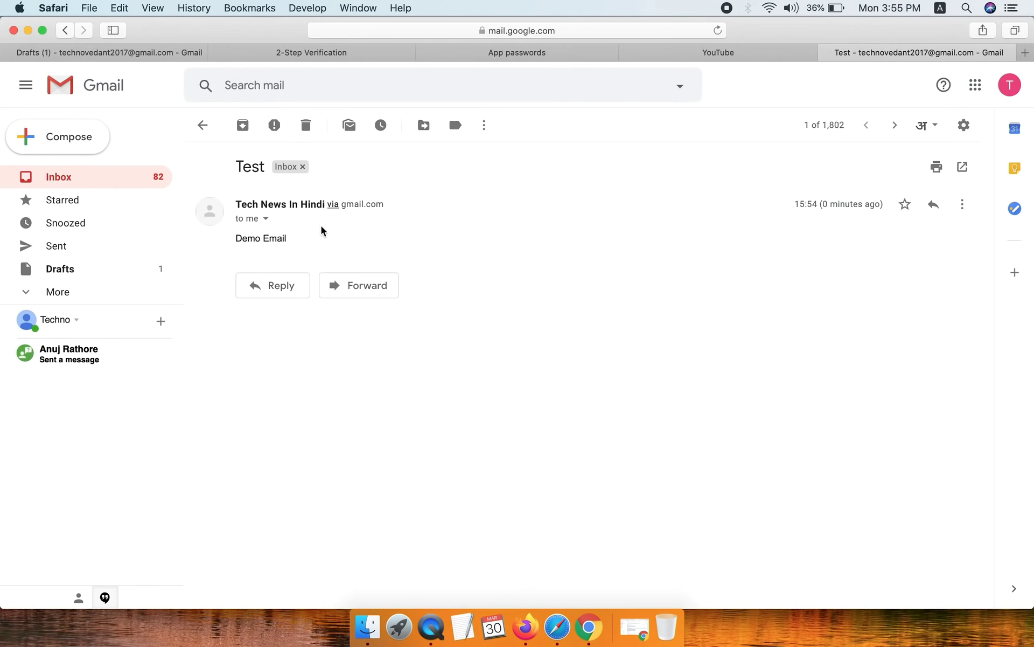
pyautogui.click(265, 218)
pyautogui.moveTo(432, 241); pyautogui.dragTo(558, 240)
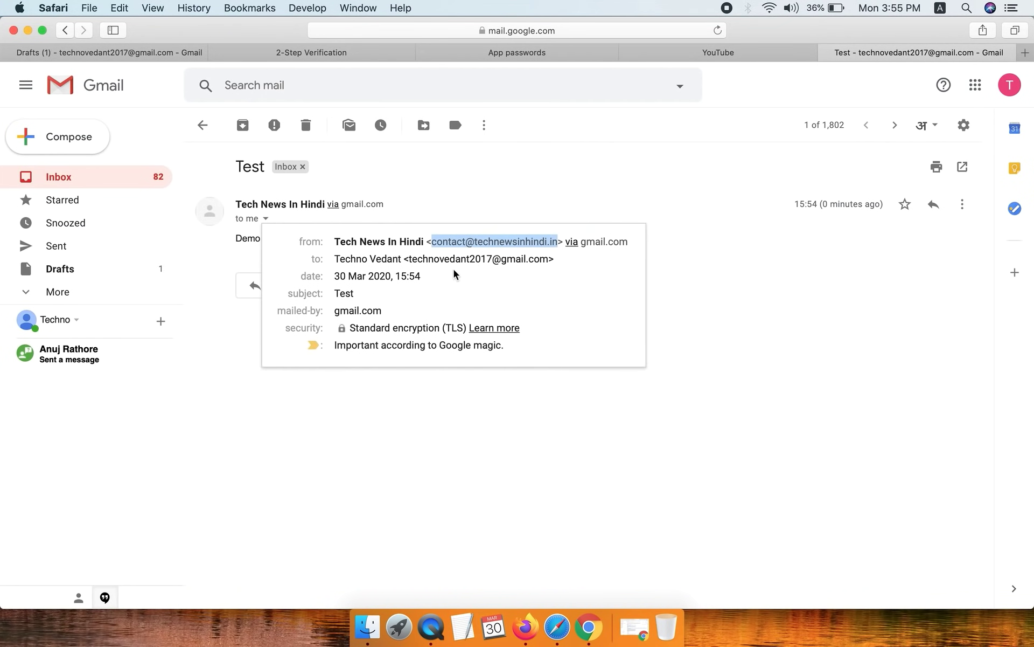
pyautogui.moveTo(409, 258); pyautogui.dragTo(535, 262)
pyautogui.click(406, 411)
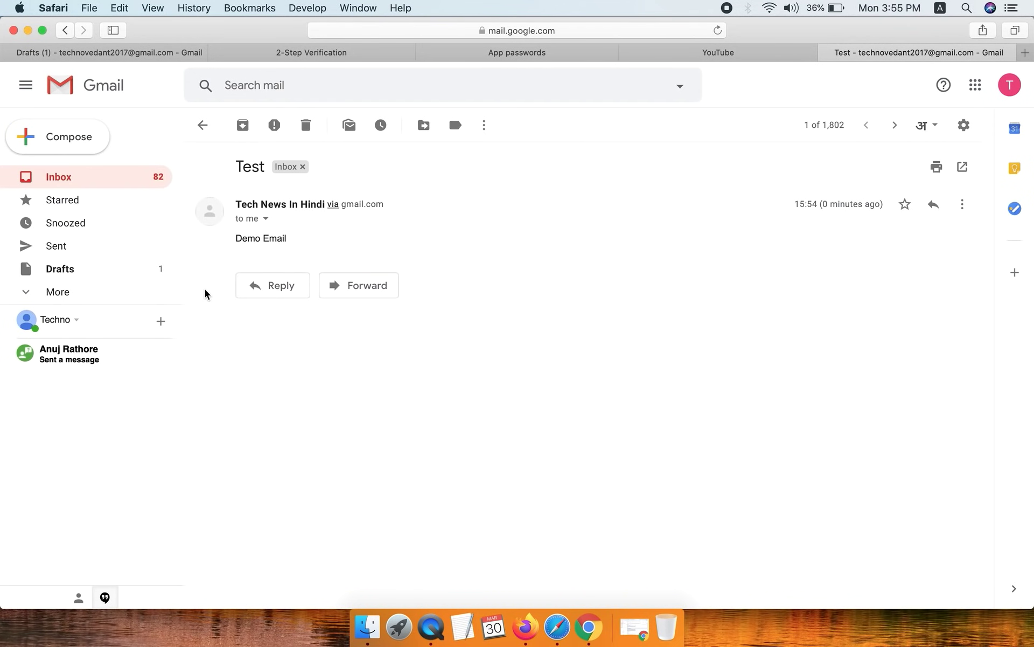
# - Reply Hello to the Test email and send it
pyautogui.click(273, 288)
pyautogui.write('Hello')
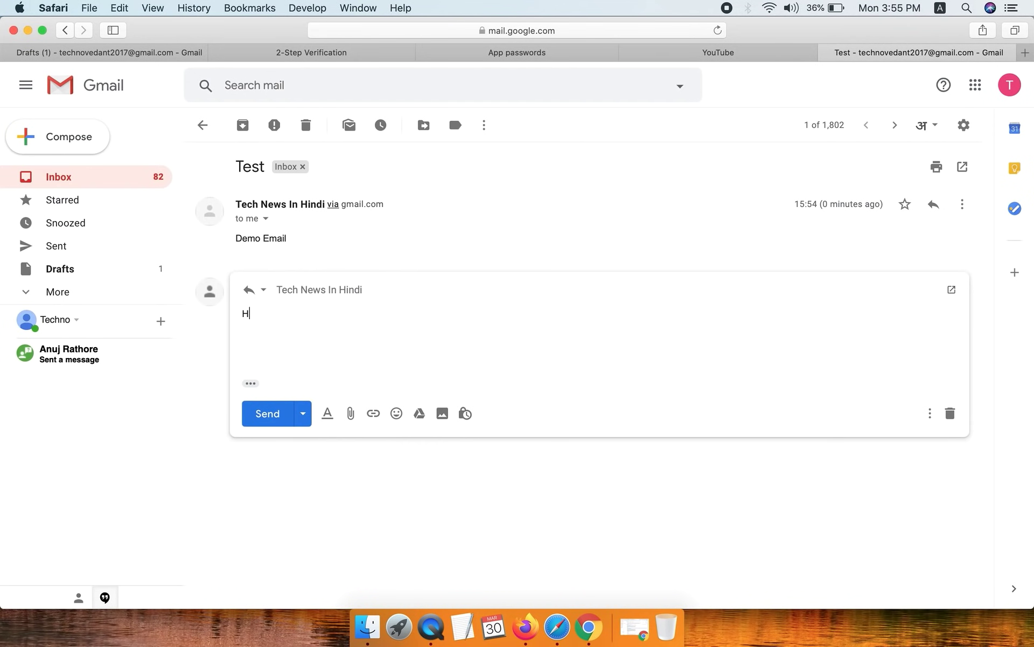
pyautogui.click(255, 416)
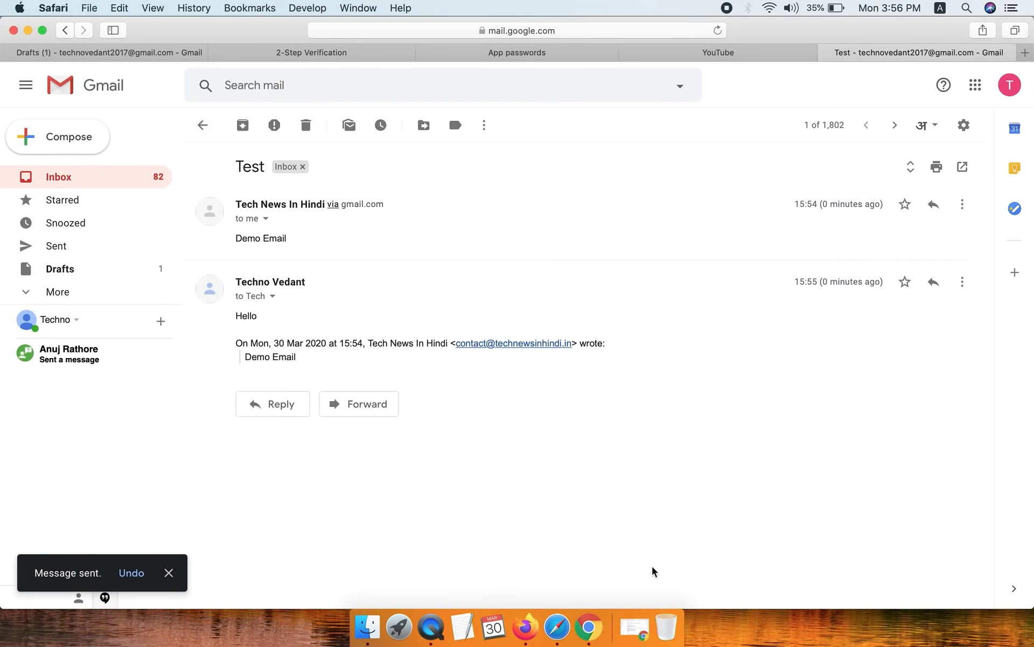
pyautogui.click(635, 626)
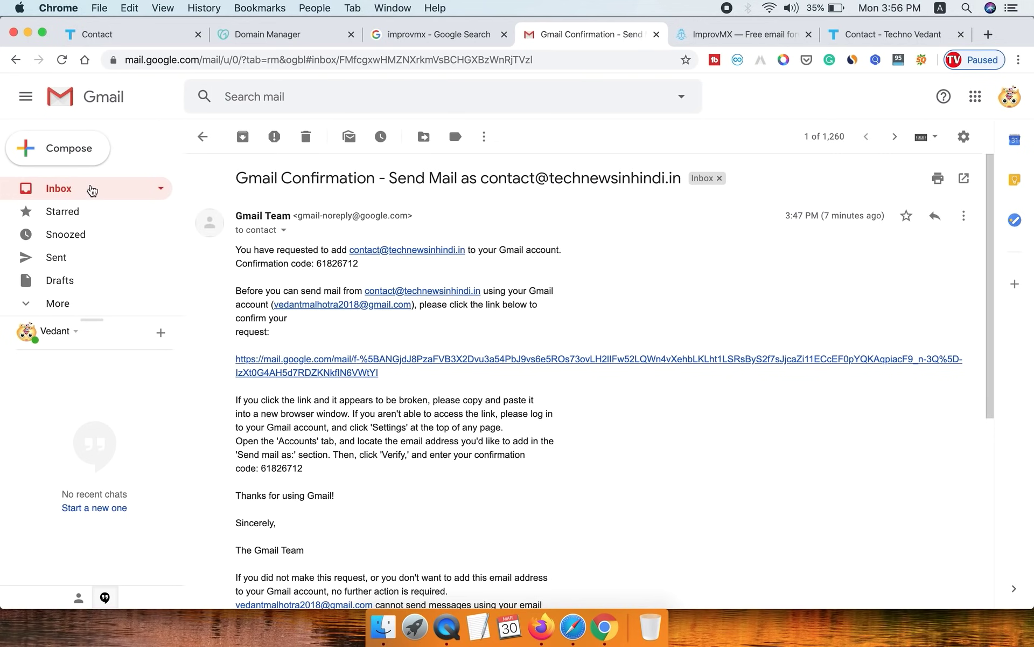
# - Open the Test thread in the inbox and view the Hello reply's recipient details
pyautogui.click(78, 190)
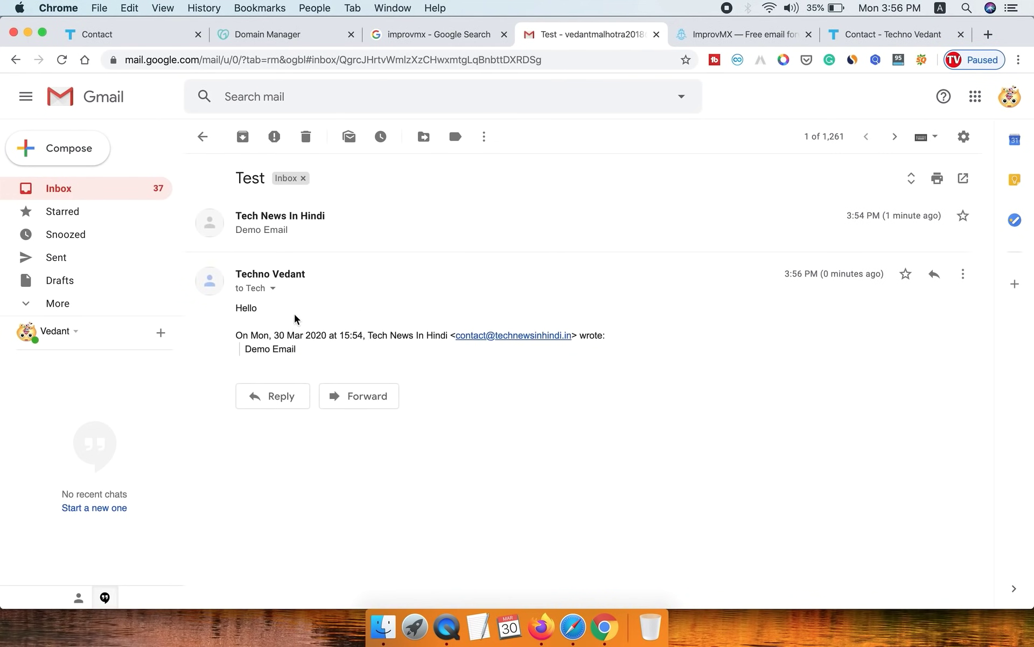
pyautogui.click(277, 290)
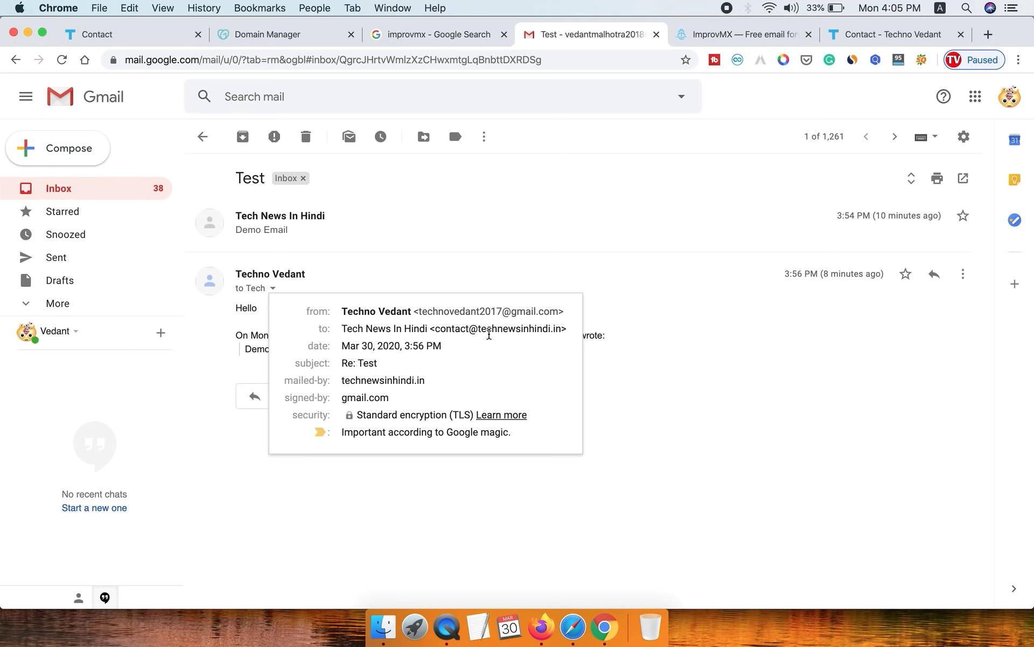
# - Add an info alias forwarding to the second Gmail account's address and save it
pyautogui.moveTo(488, 334)
pyautogui.click(728, 35)
pyautogui.click(462, 272)
pyautogui.write('info')
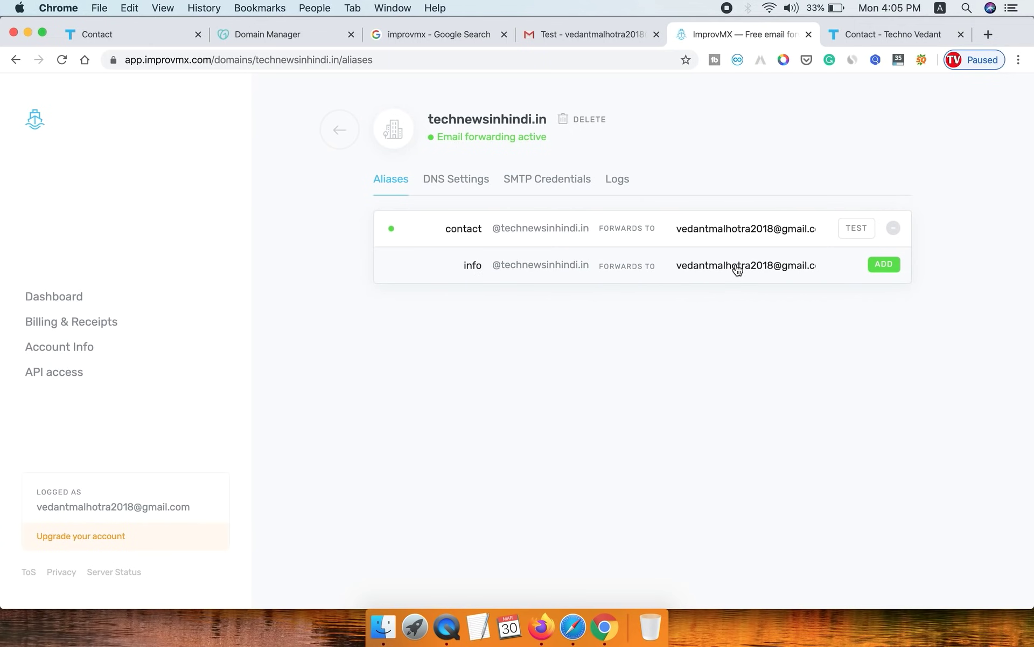
pyautogui.doubleClick(738, 270)
pyautogui.press('BackSpace')
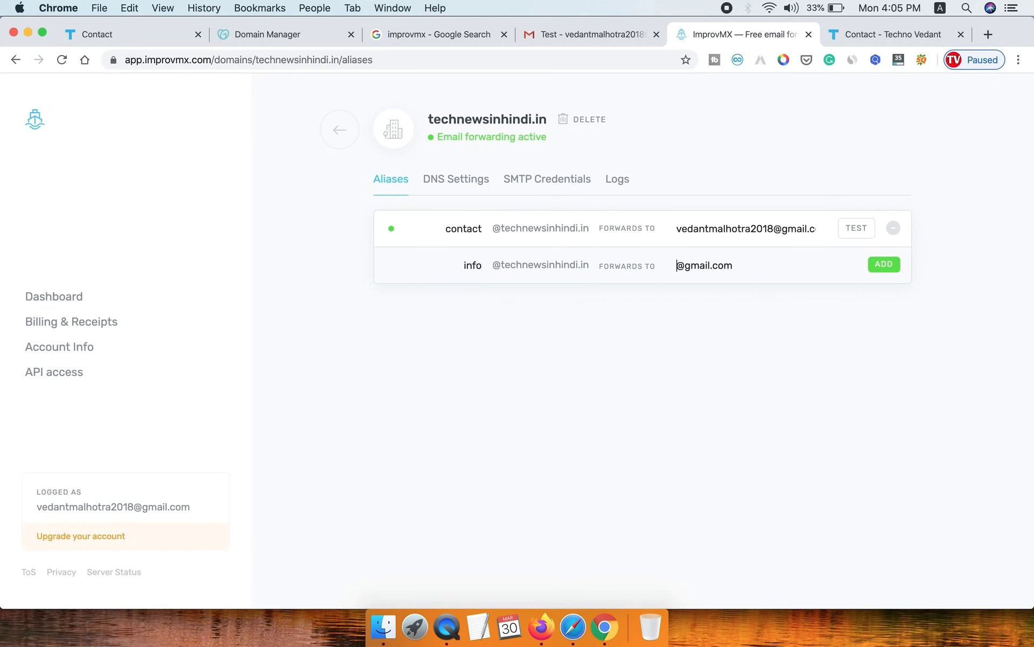
pyautogui.write('technovedant2018')
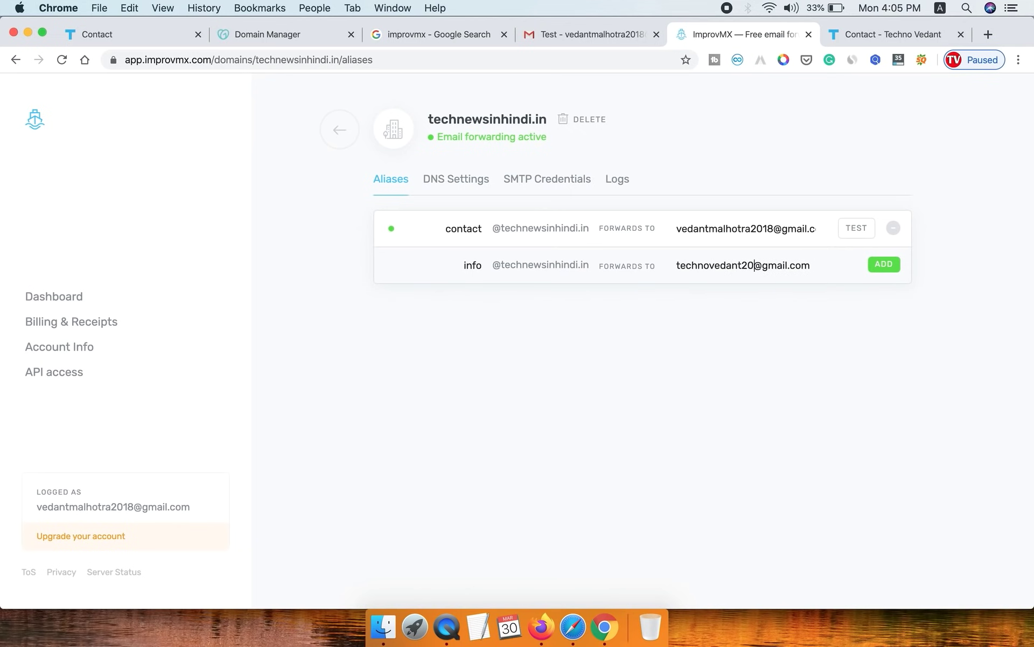
pyautogui.press('BackSpace')
pyautogui.write('7')
pyautogui.click(884, 264)
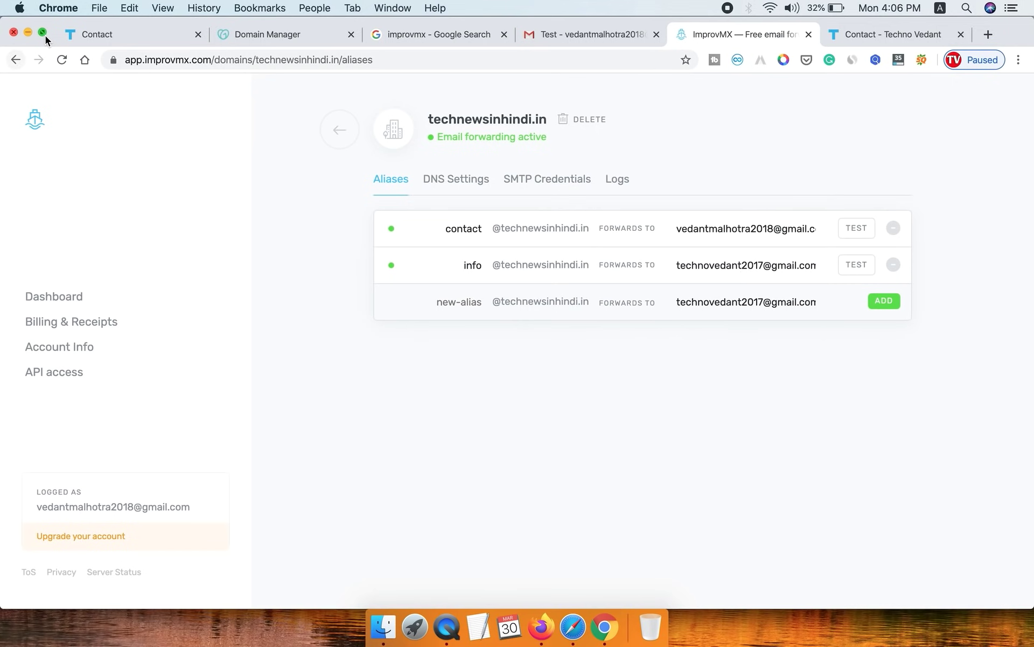
# - Subscribe to the Techno Vedant YouTube channel with all notifications turned on
pyautogui.click(29, 33)
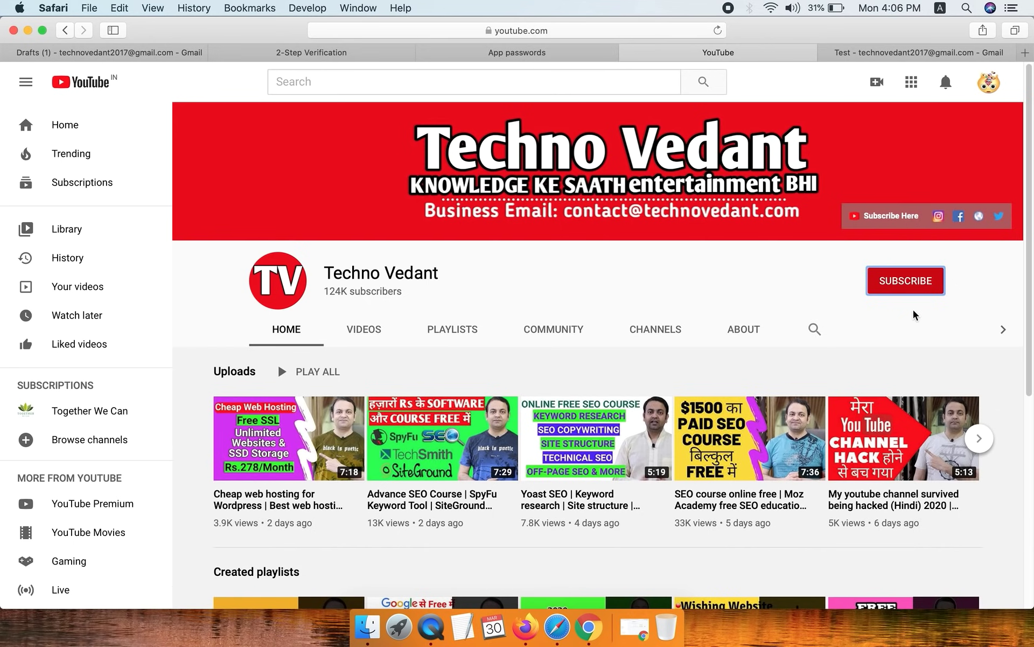
pyautogui.click(906, 284)
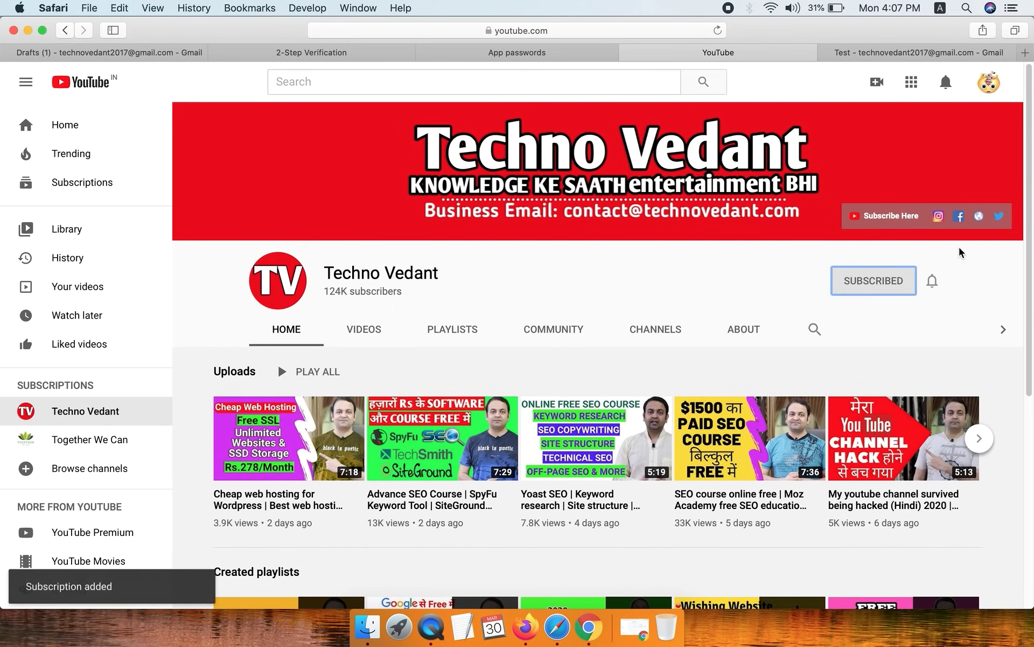
pyautogui.click(932, 280)
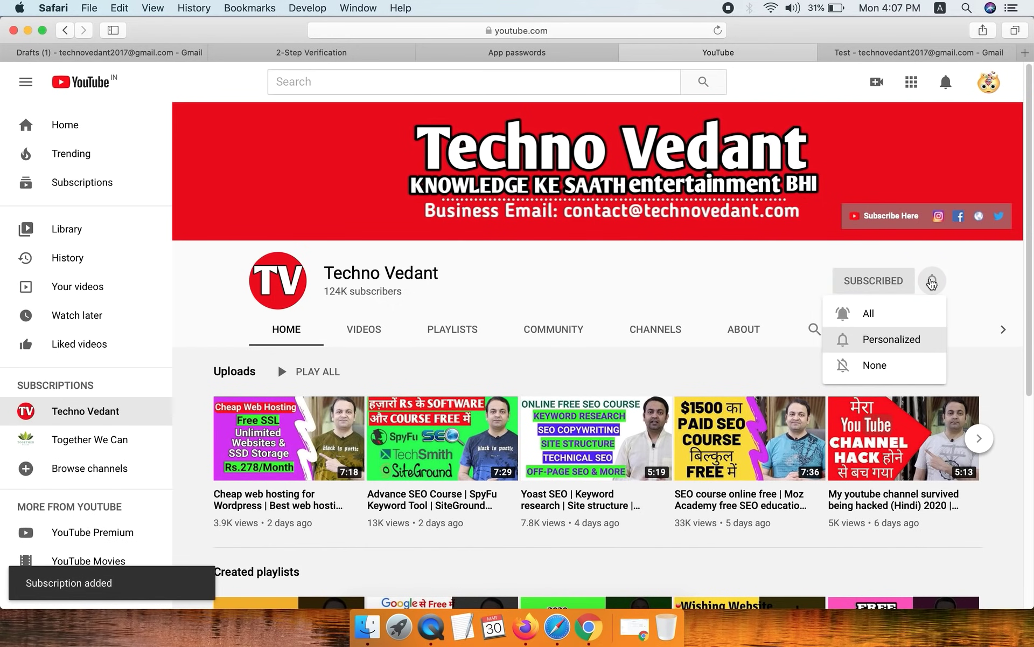
pyautogui.click(903, 315)
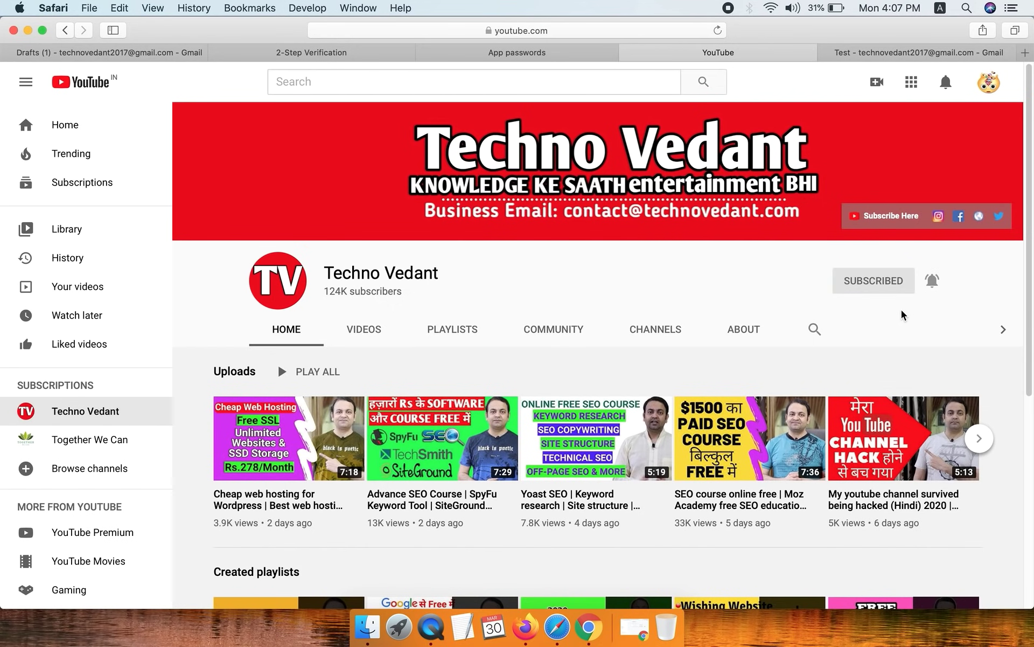